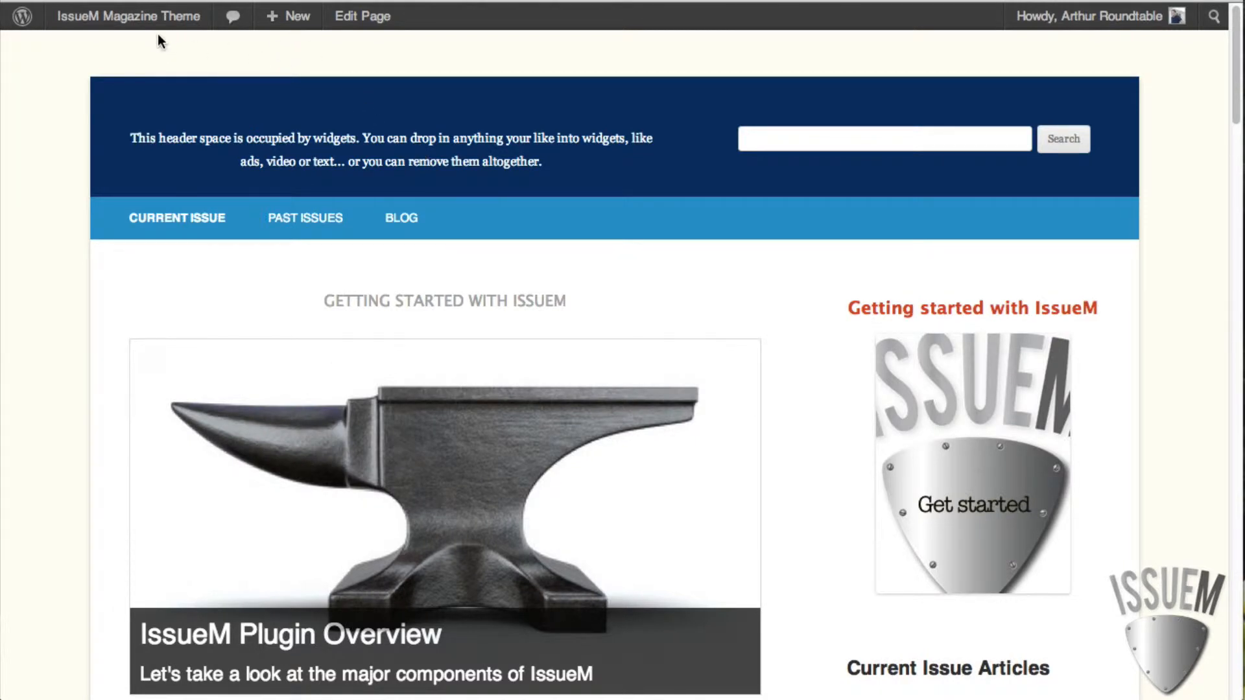
Go from the magazine front page to the WordPress admin dashboard via the admin bar
left_click(128, 16)
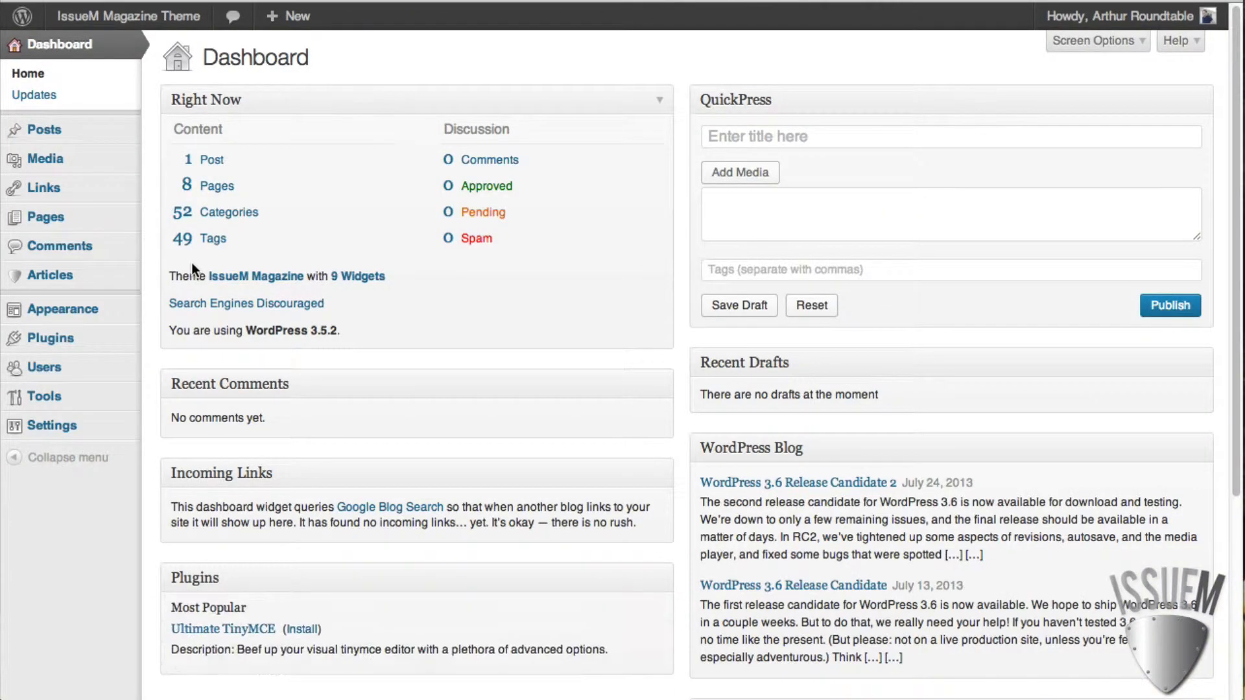
mouse_move(50, 277)
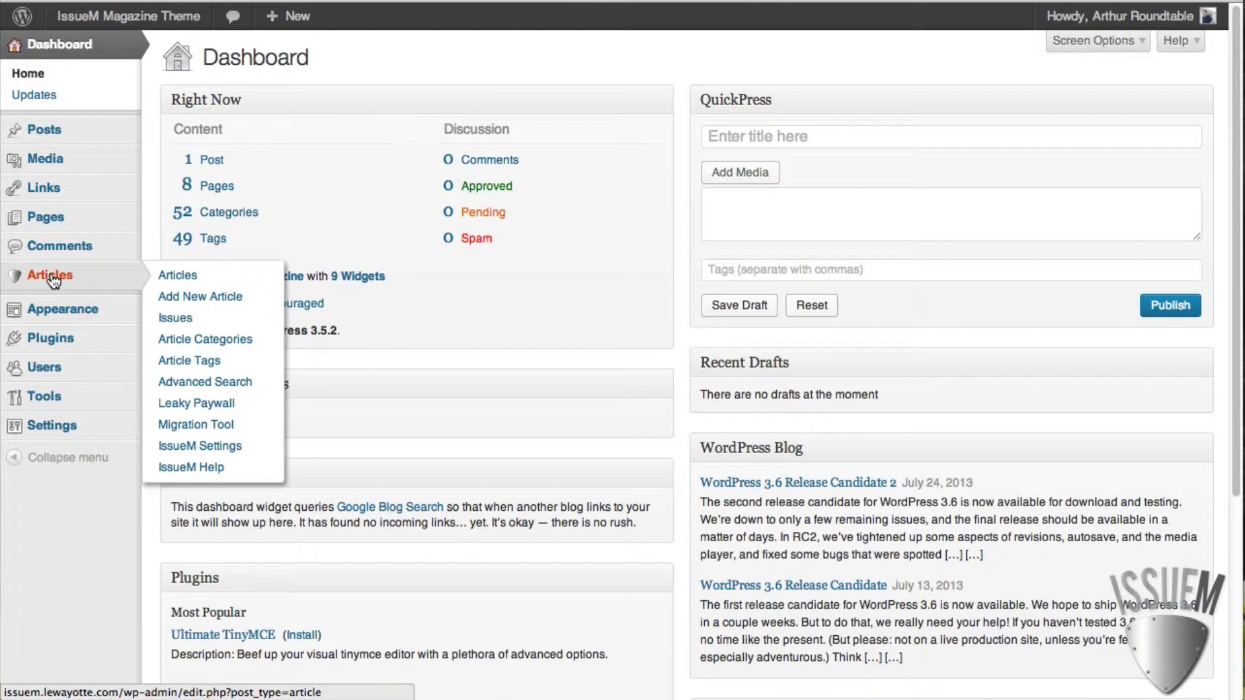
Add a new draft issue named 'Test issue' from Articles > Issues
left_click(175, 318)
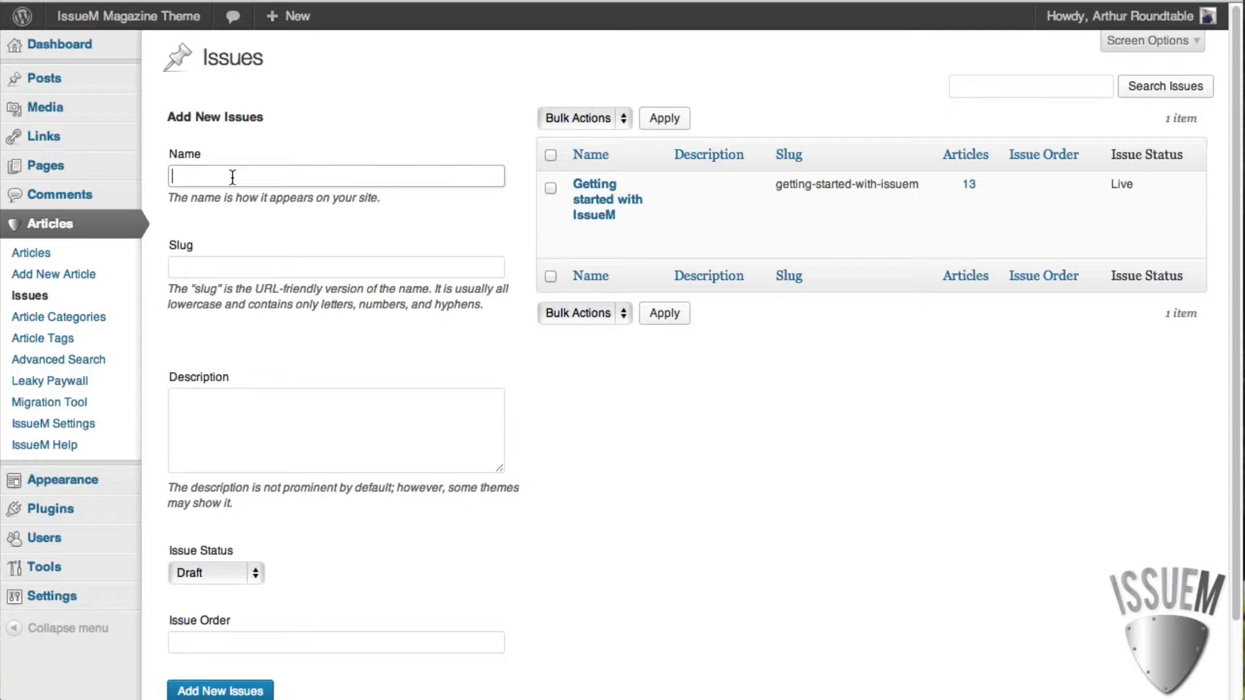
type("Test issue")
left_click(263, 252)
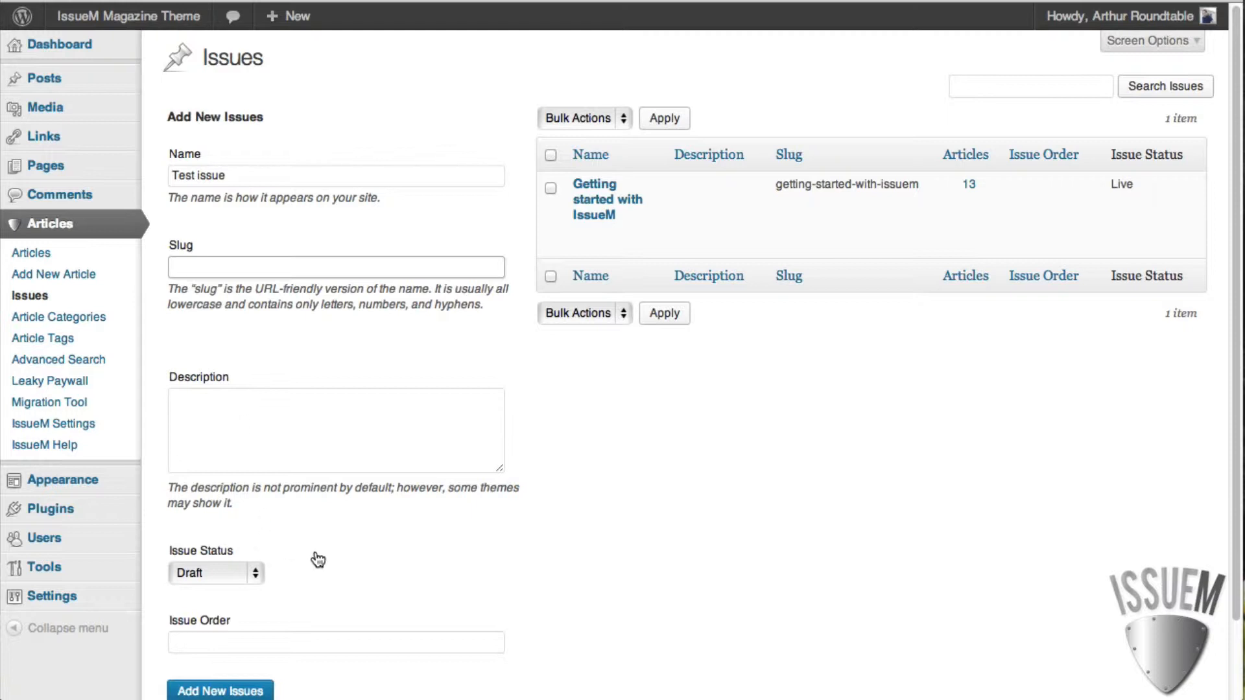
left_click(226, 571)
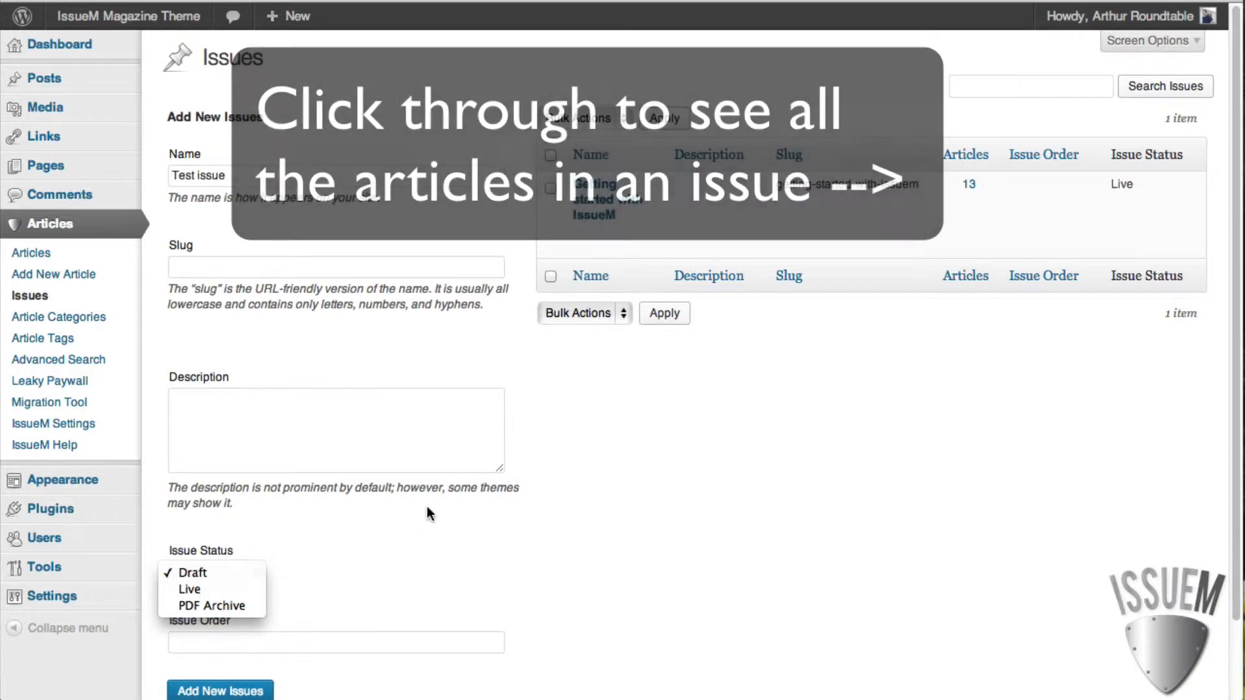
left_click(244, 691)
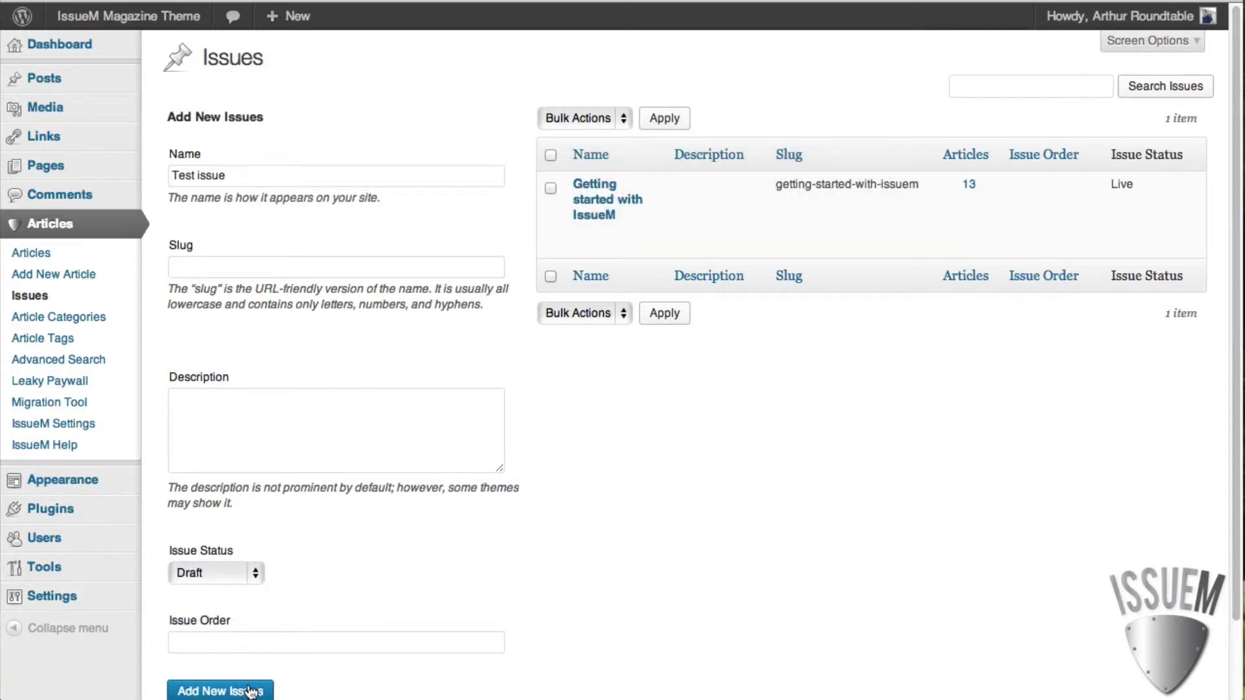
mouse_move(602, 184)
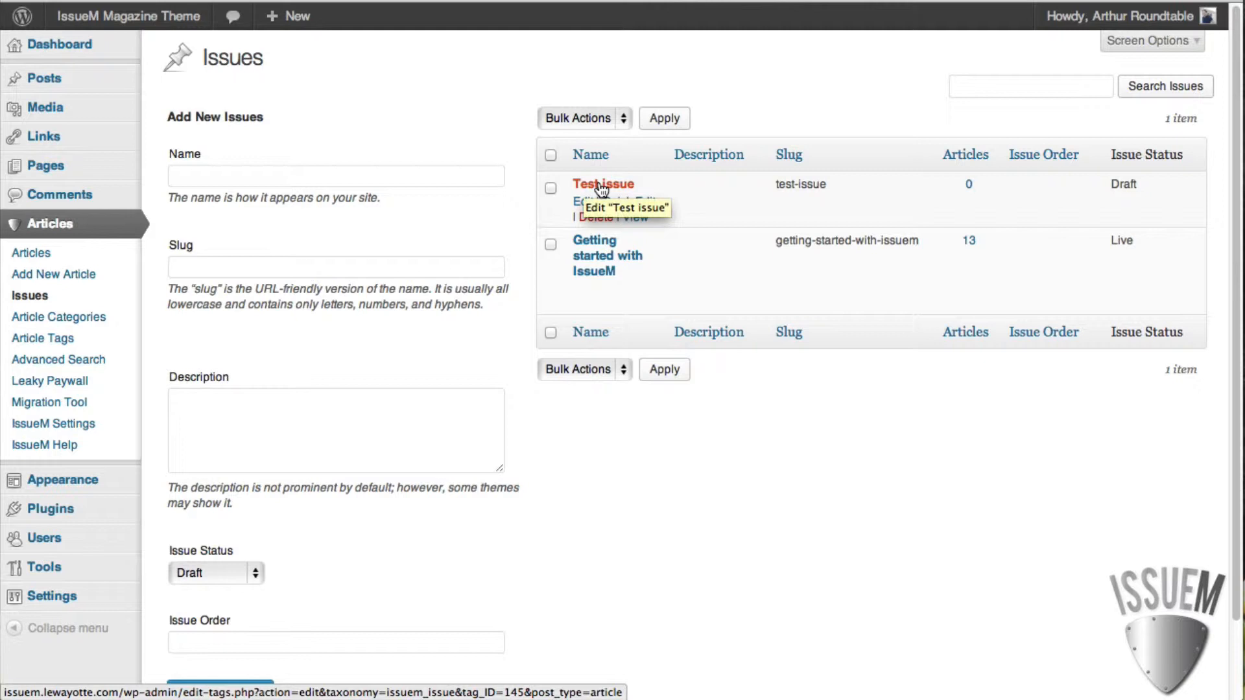
Set IMG_2618.jpg as Test issue's cover image and update the issue
left_click(602, 188)
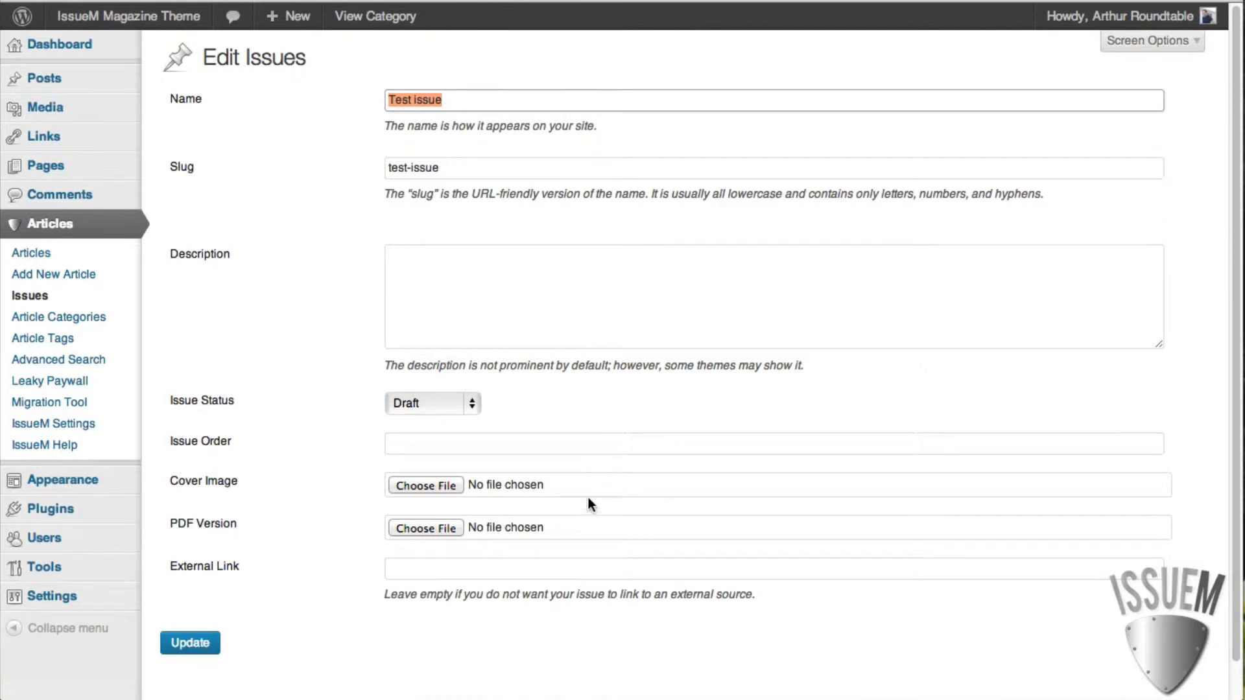
left_click(437, 488)
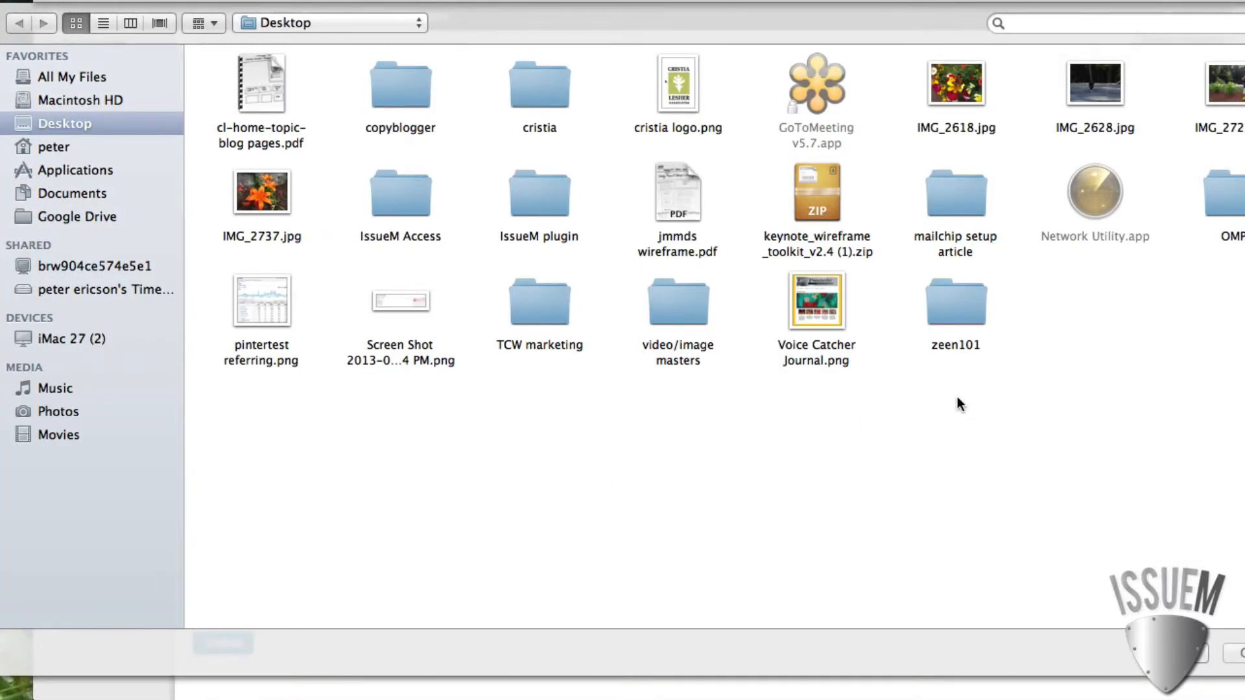
double_click(955, 88)
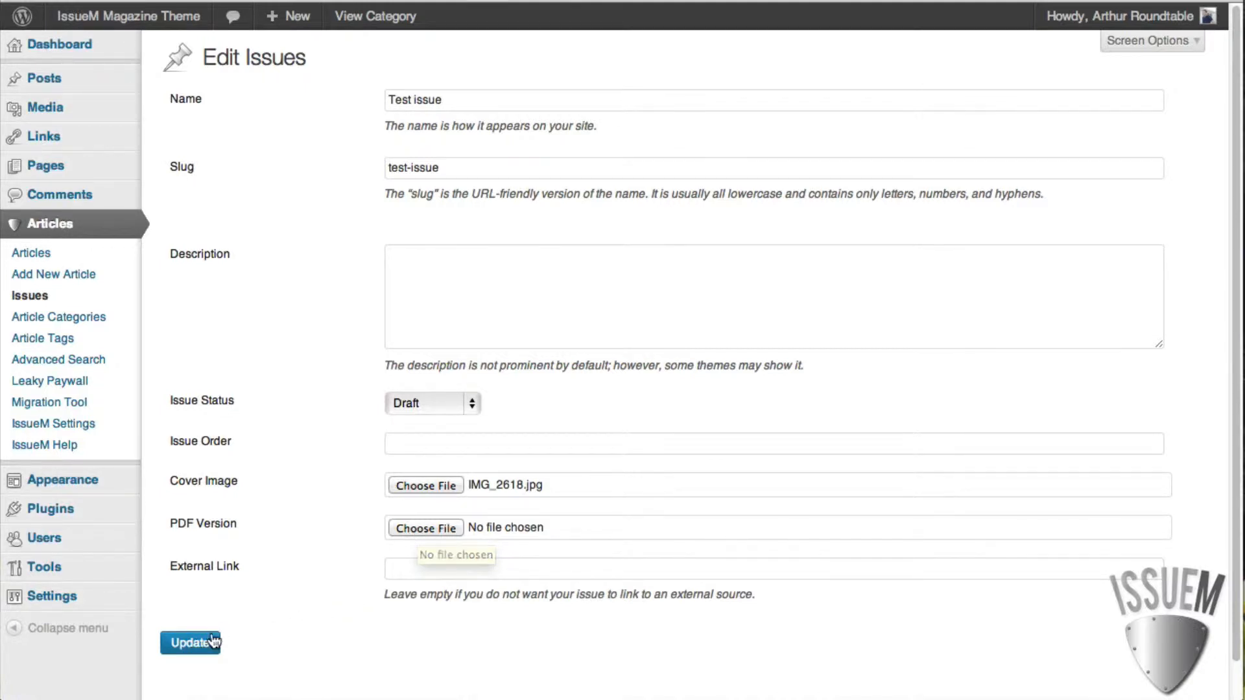
left_click(192, 645)
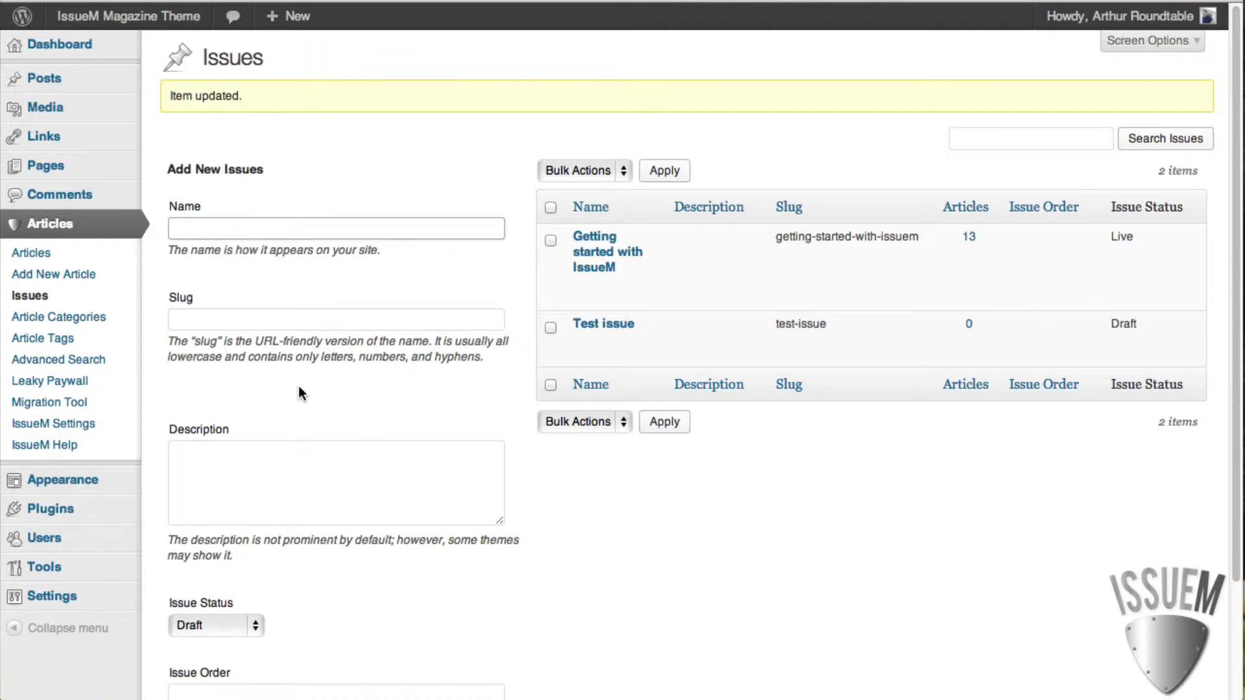
Create article 'Article test' with the pasted body paragraph and assign it to Test issue
left_click(54, 275)
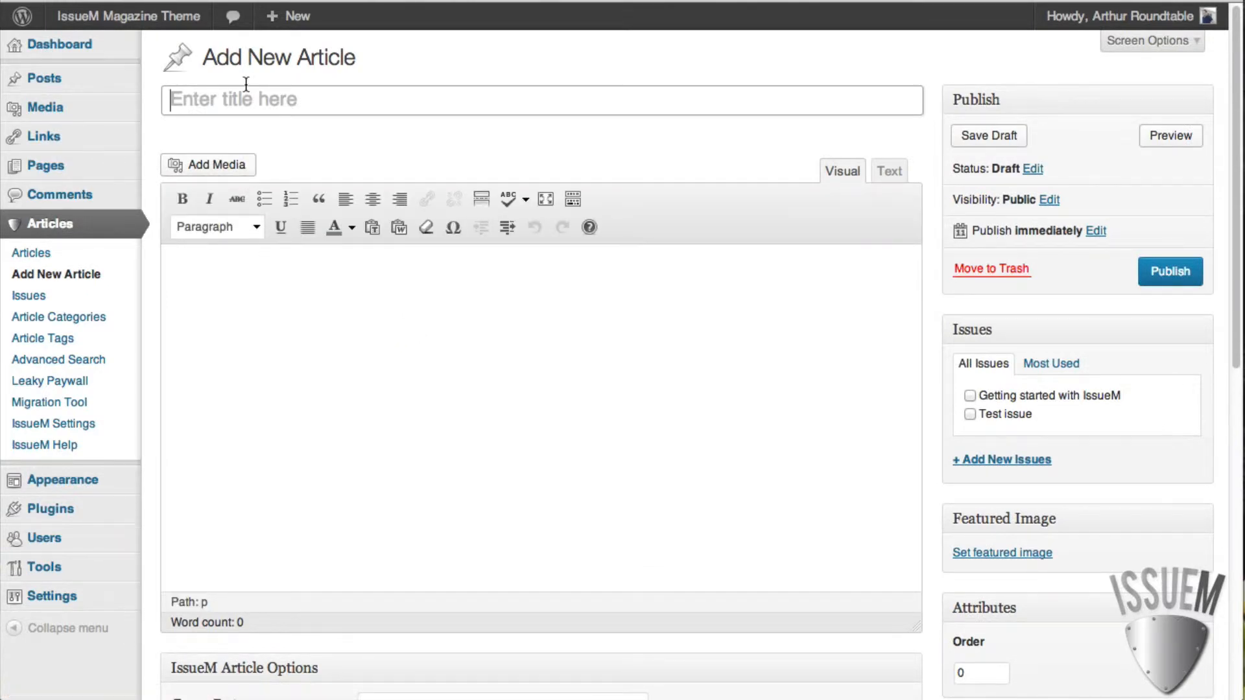
type("A")
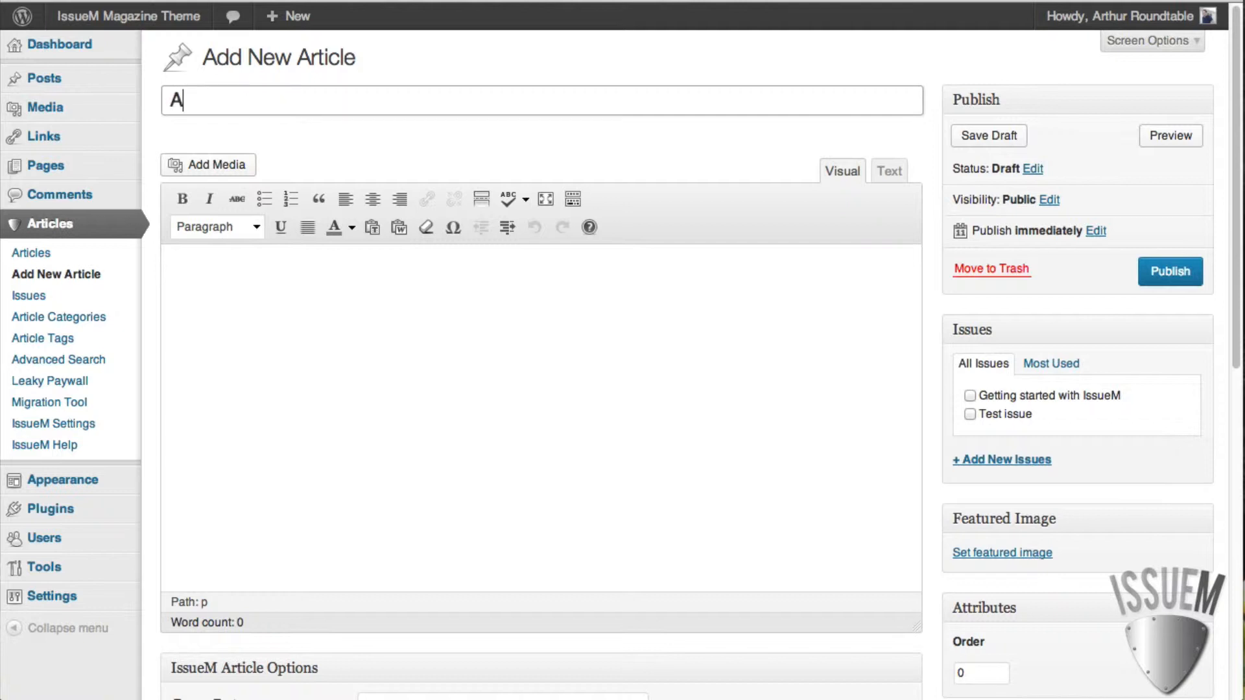
type("rticle te")
type("st")
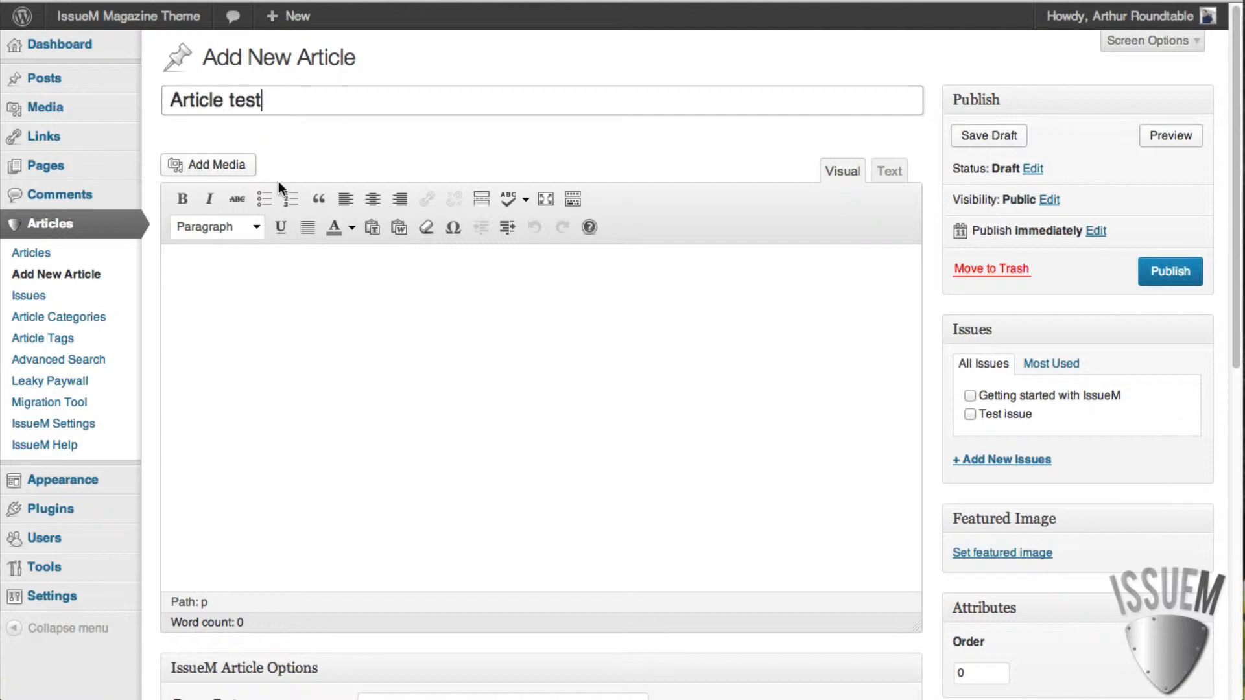
left_click(258, 297)
type("Create a new past issues page in WordPress. Add the following shortcode on the page to display your current and past issues: Your draft issues will show up surrounded with a pink border. Only admins can view draft issues. Note: your past issues can be manually ordered by the Issue Order found in Articles >")
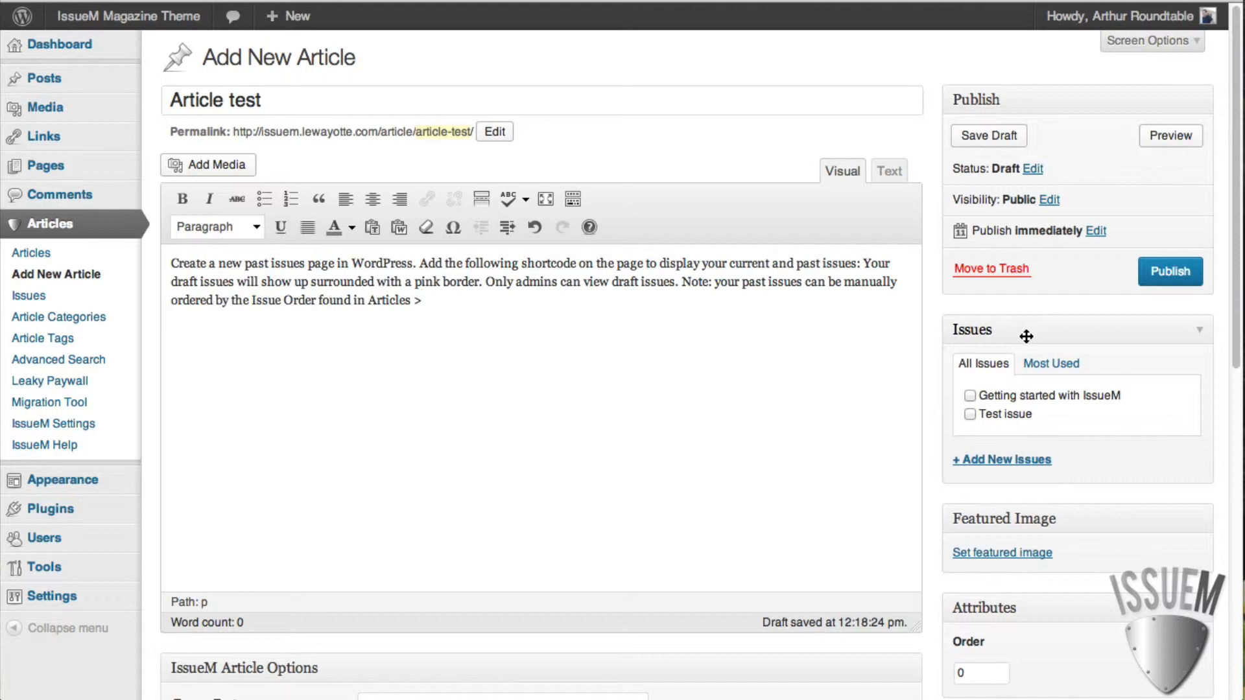
left_click(969, 413)
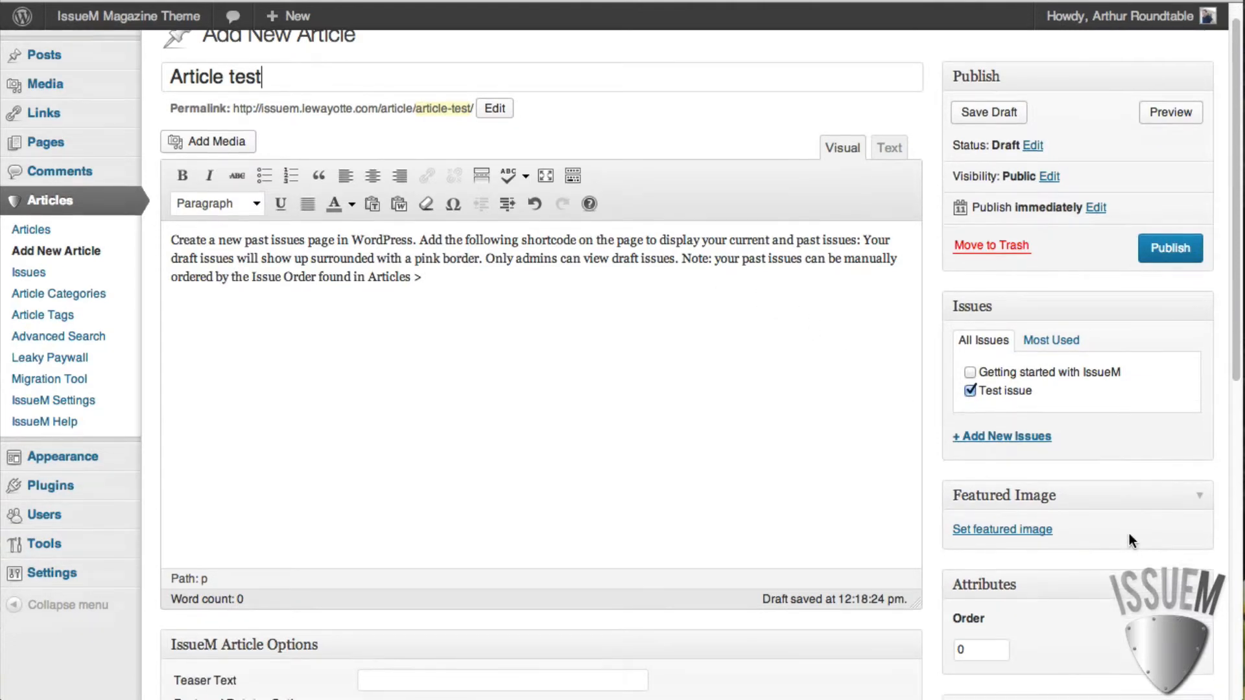
scroll(1127, 540, "down", 3)
scroll(1130, 534, "down", 3)
scroll(1127, 529, "down", 2)
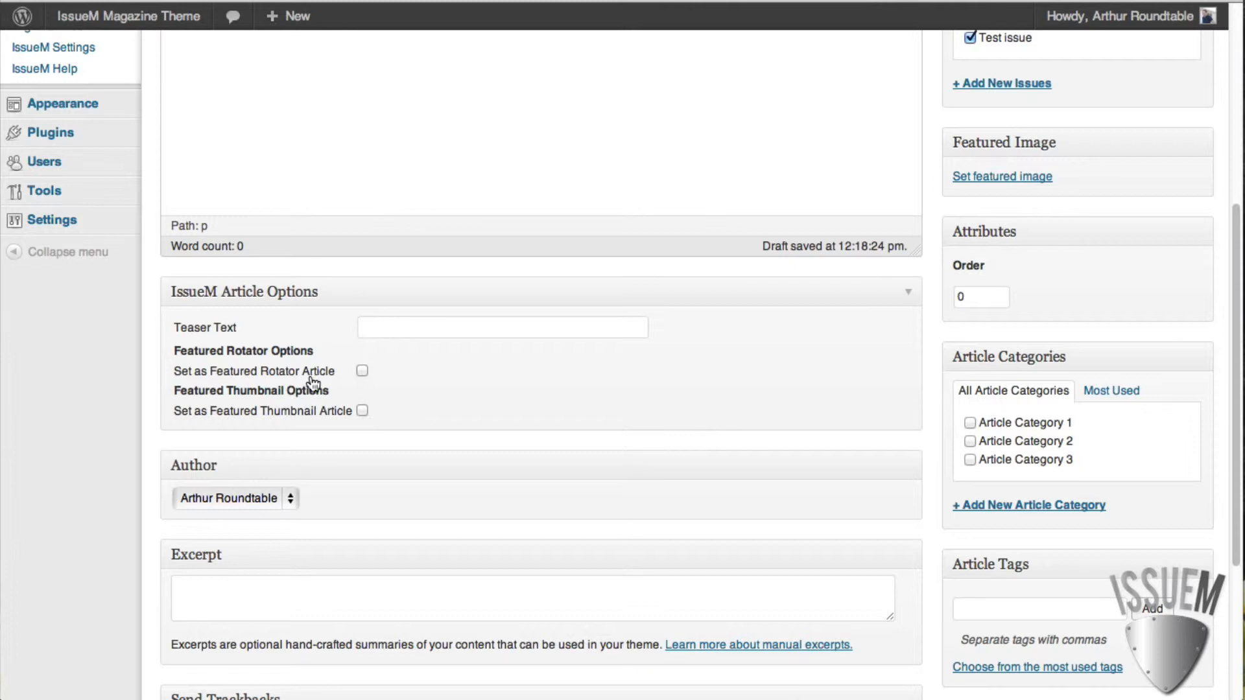
Tick 'Set as Featured Rotator Article' in IssueM Article Options, leaving Teaser Text blank
left_click(362, 371)
left_click(395, 325)
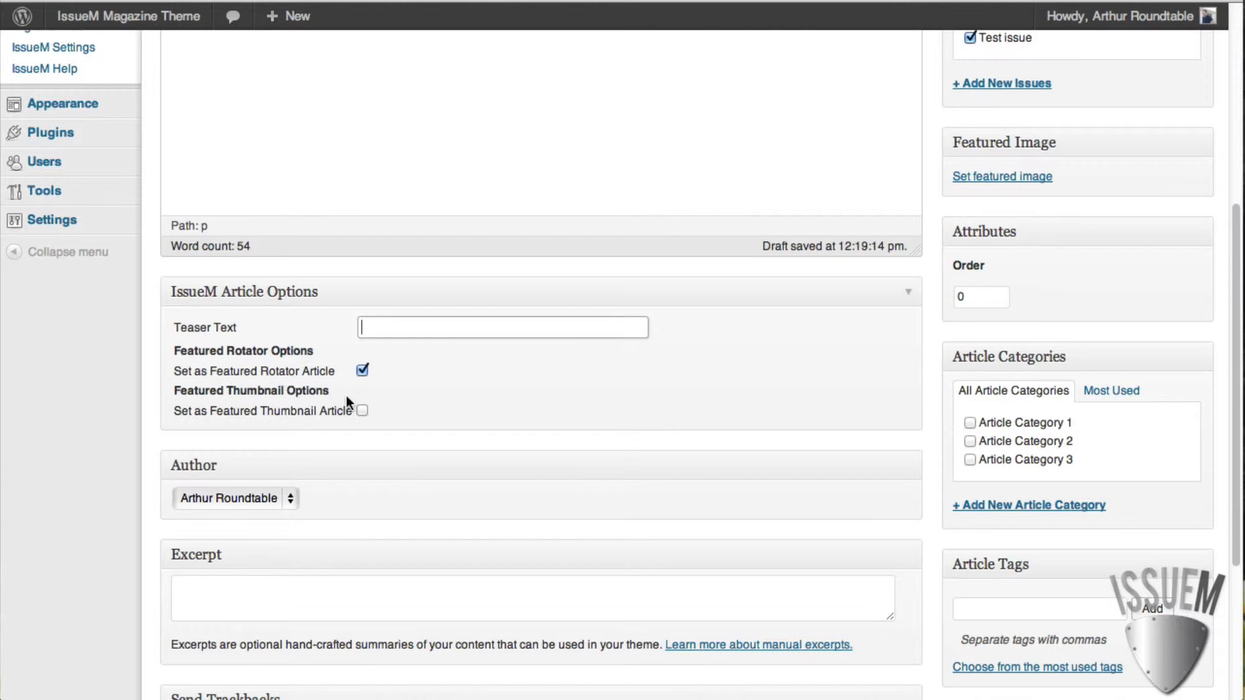
left_click(362, 411)
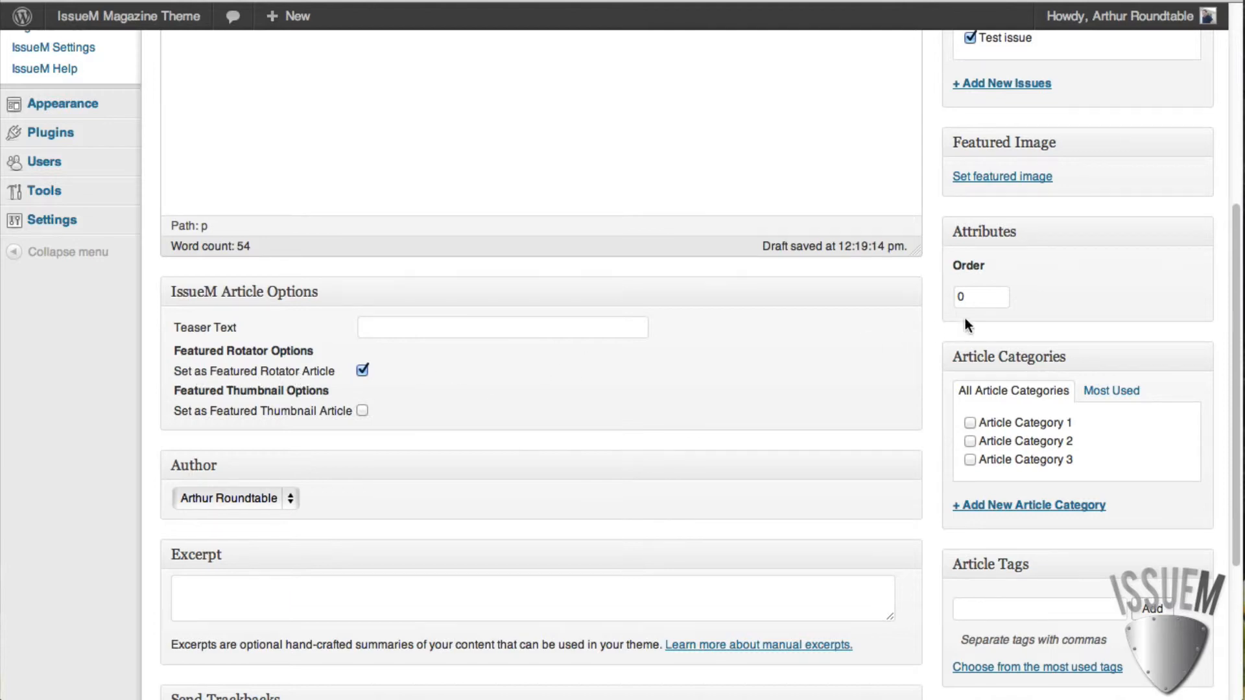
scroll(1153, 306, "up", 2)
scroll(1153, 306, "up", 3)
scroll(1152, 306, "up", 3)
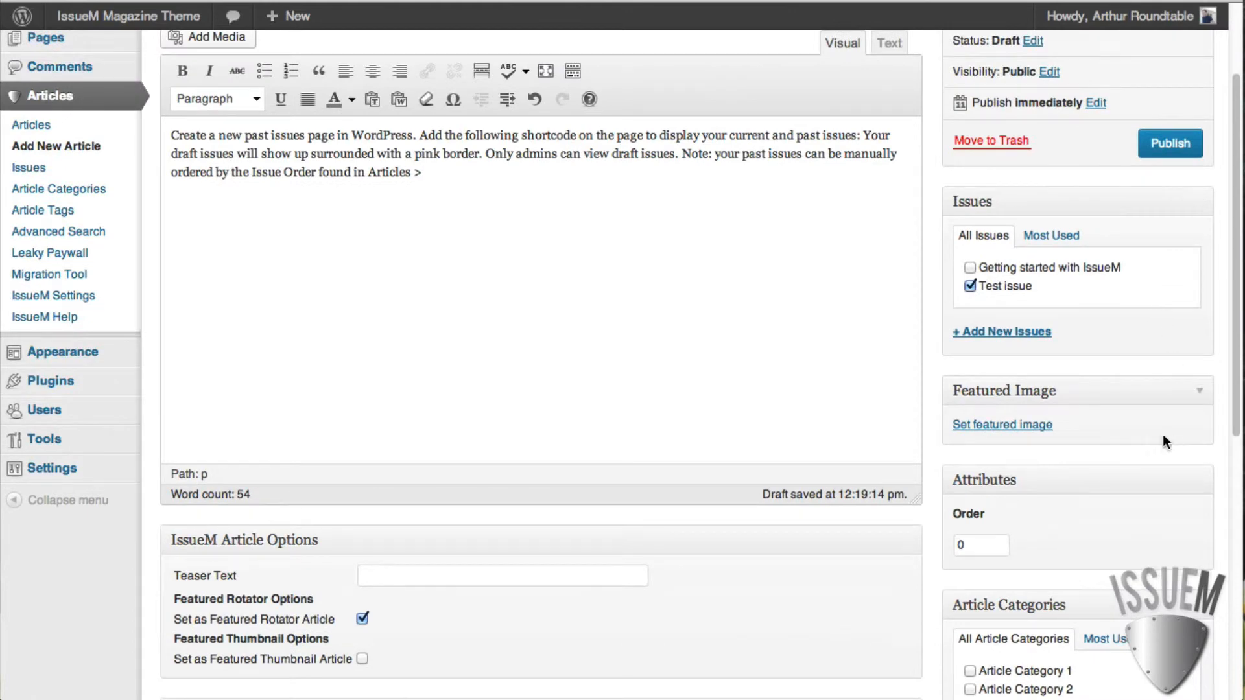
Set the butterfly-on-flowers photo IMG_2618.jpg as the article's featured image
left_click(1039, 429)
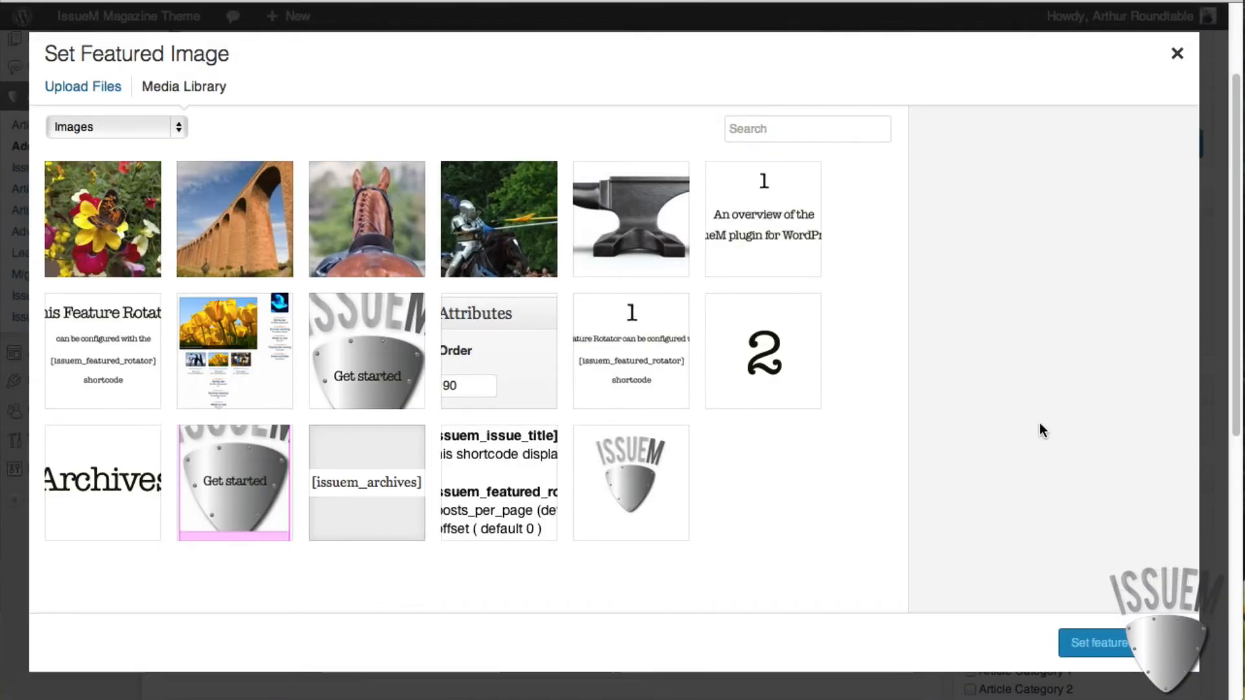
left_click(117, 229)
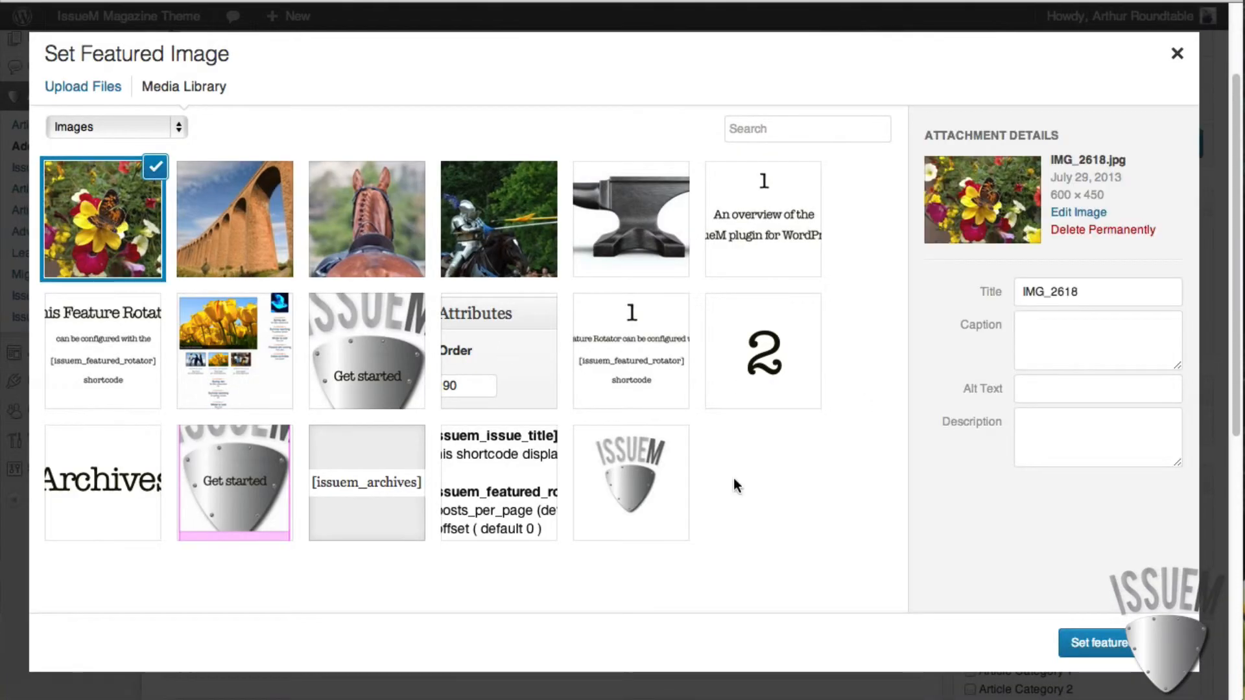
left_click(1099, 641)
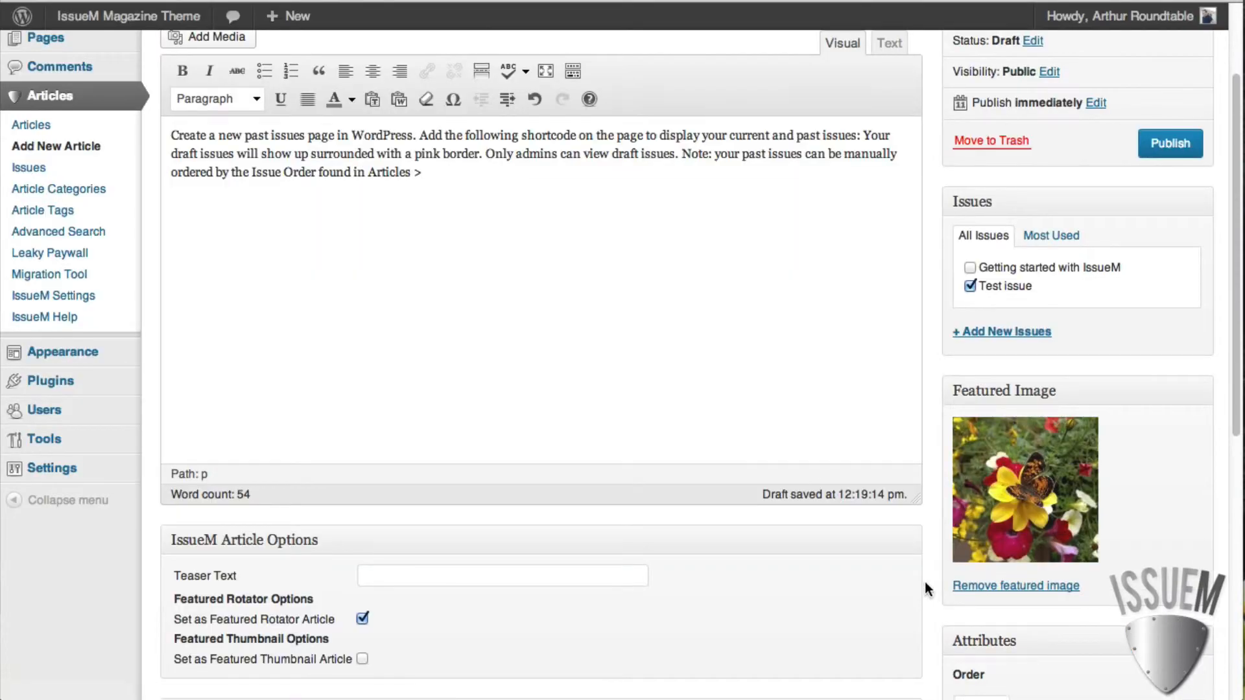
scroll(907, 465, "up", 3)
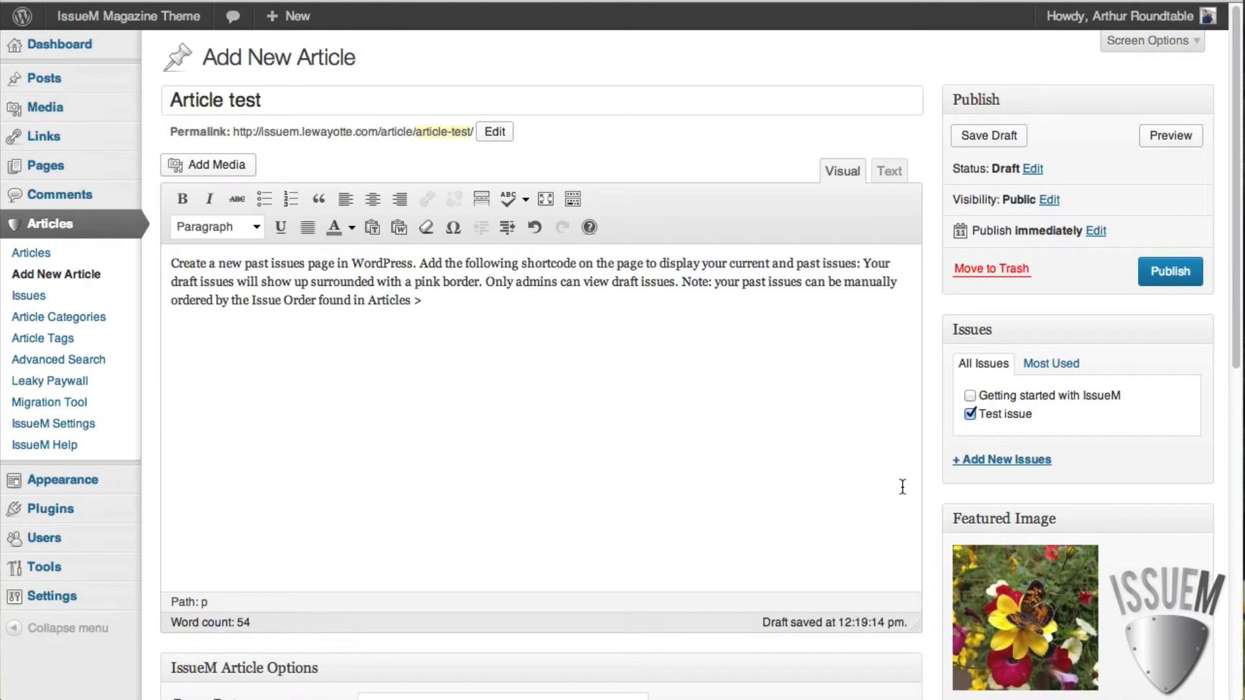
Save Article test as draft, publish it, then head to the public site
left_click(989, 137)
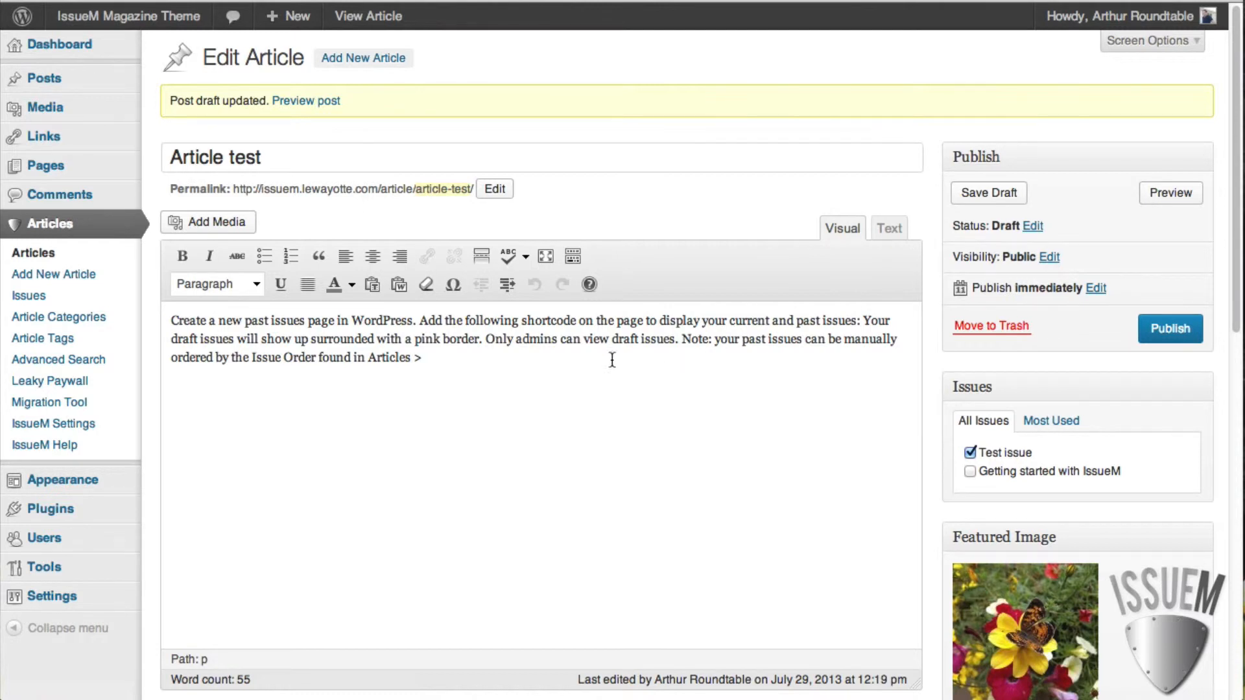
left_click(1171, 331)
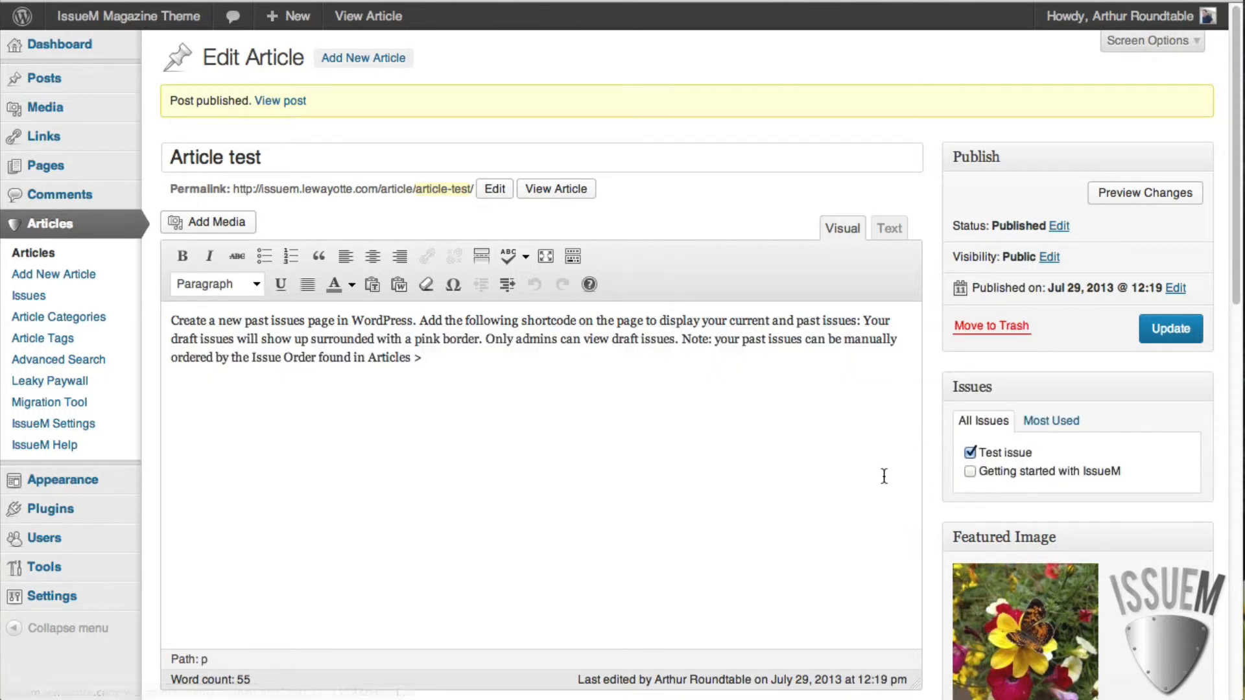
left_click(169, 20)
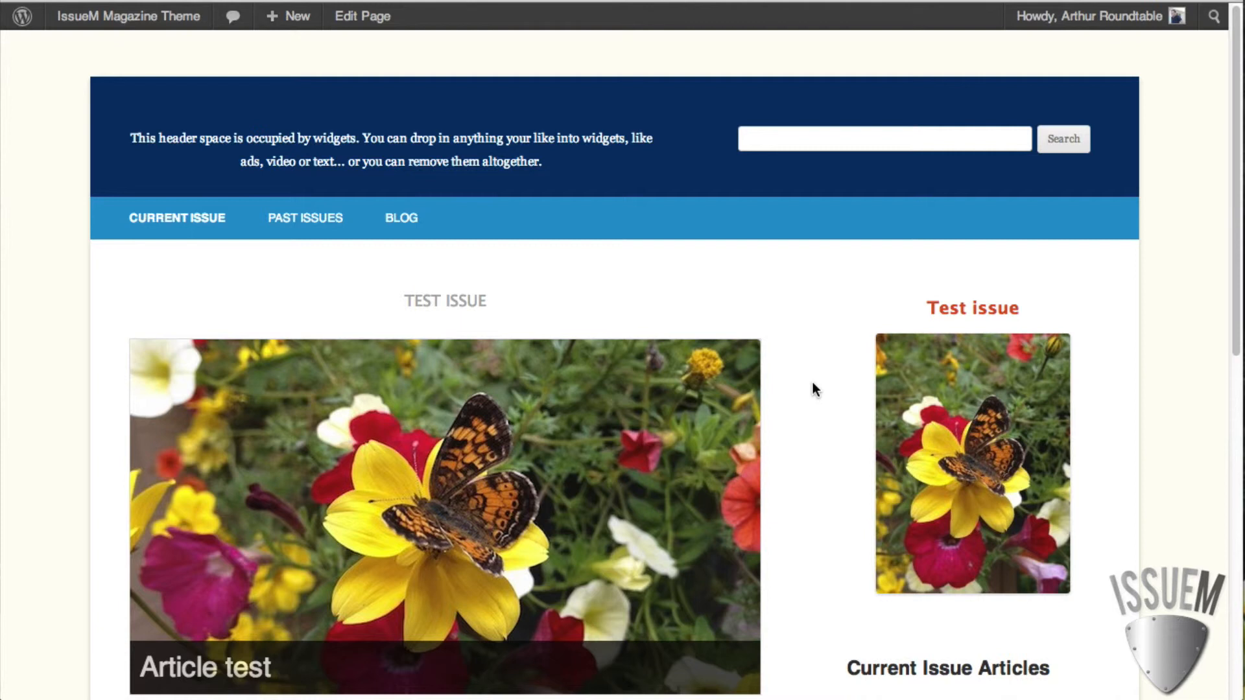
scroll(812, 383, "down", 2)
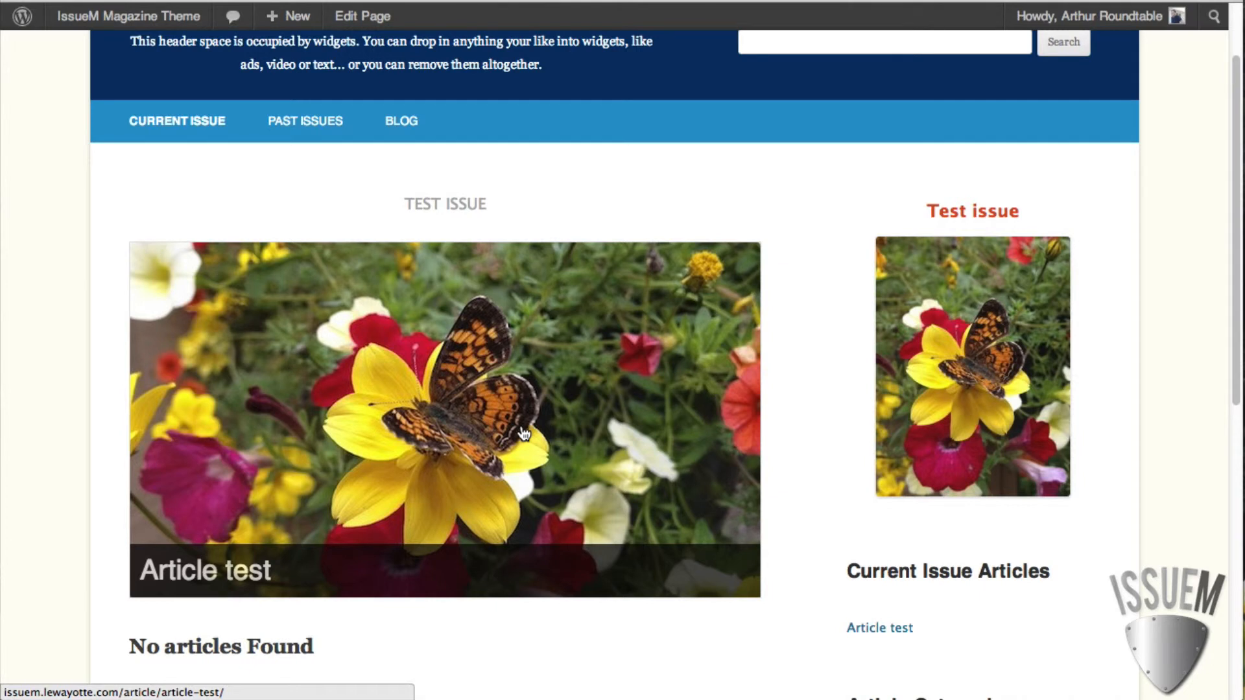
scroll(523, 434, "down", 1)
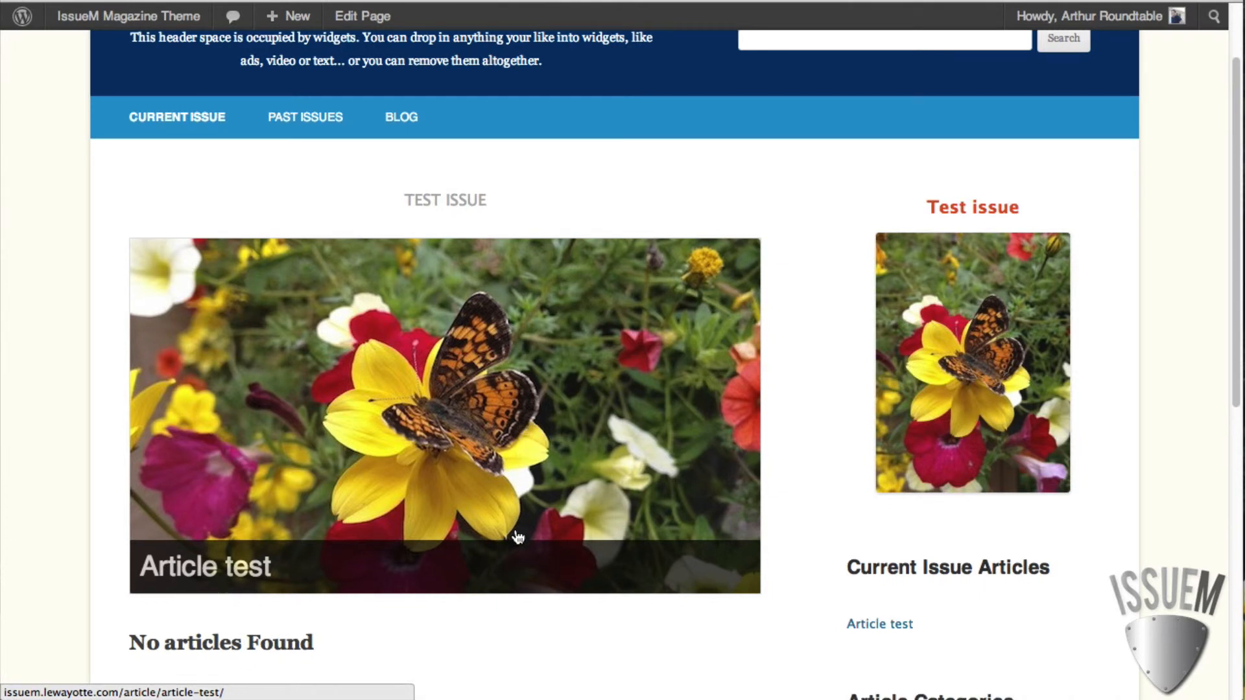
View the Past Issues page on the site, then return to the admin dashboard
left_click(304, 119)
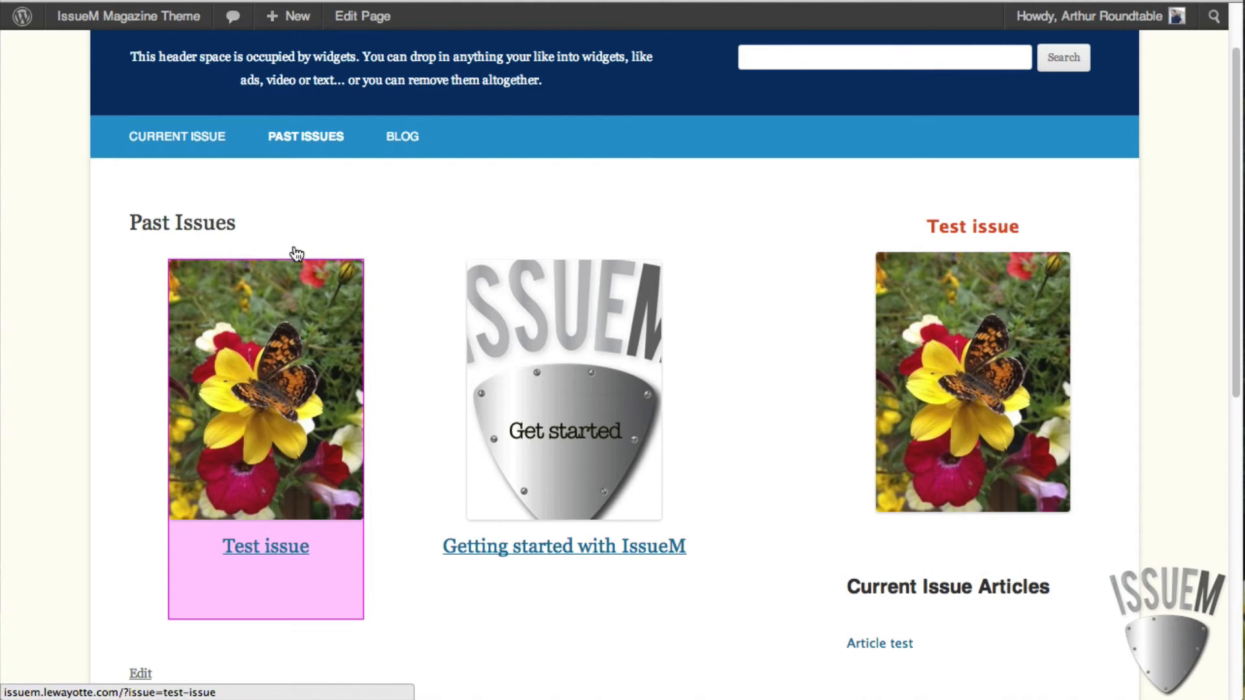
left_click(186, 21)
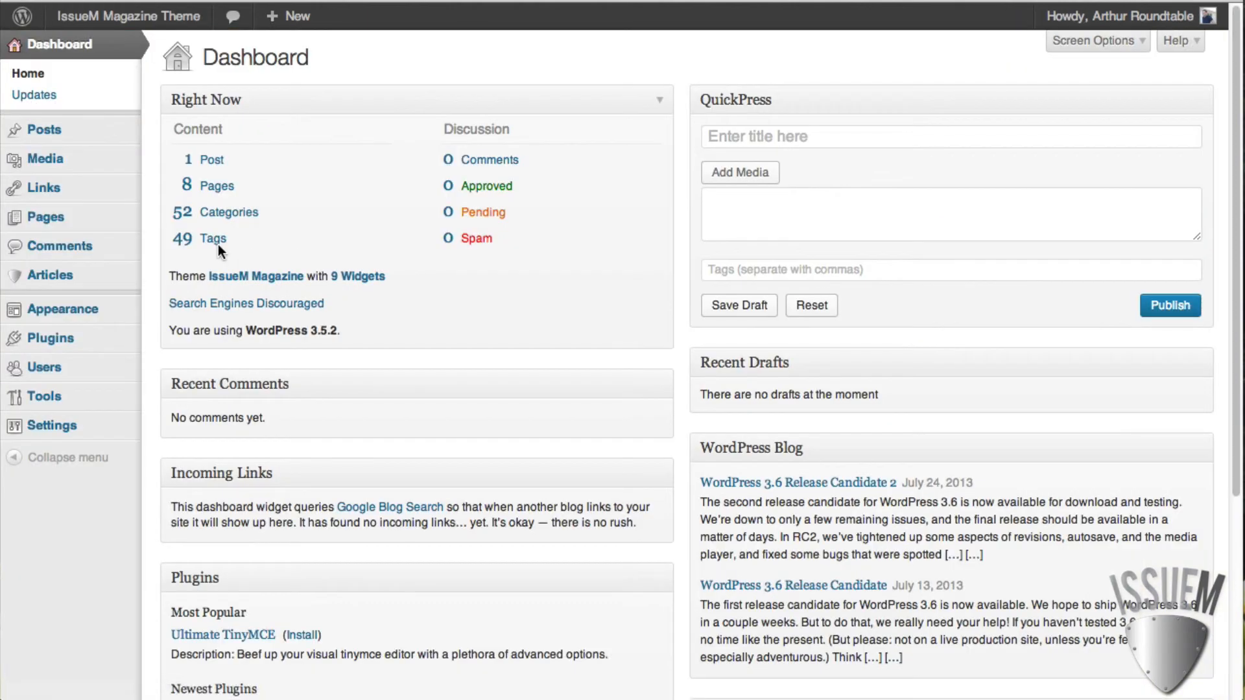
mouse_move(50, 276)
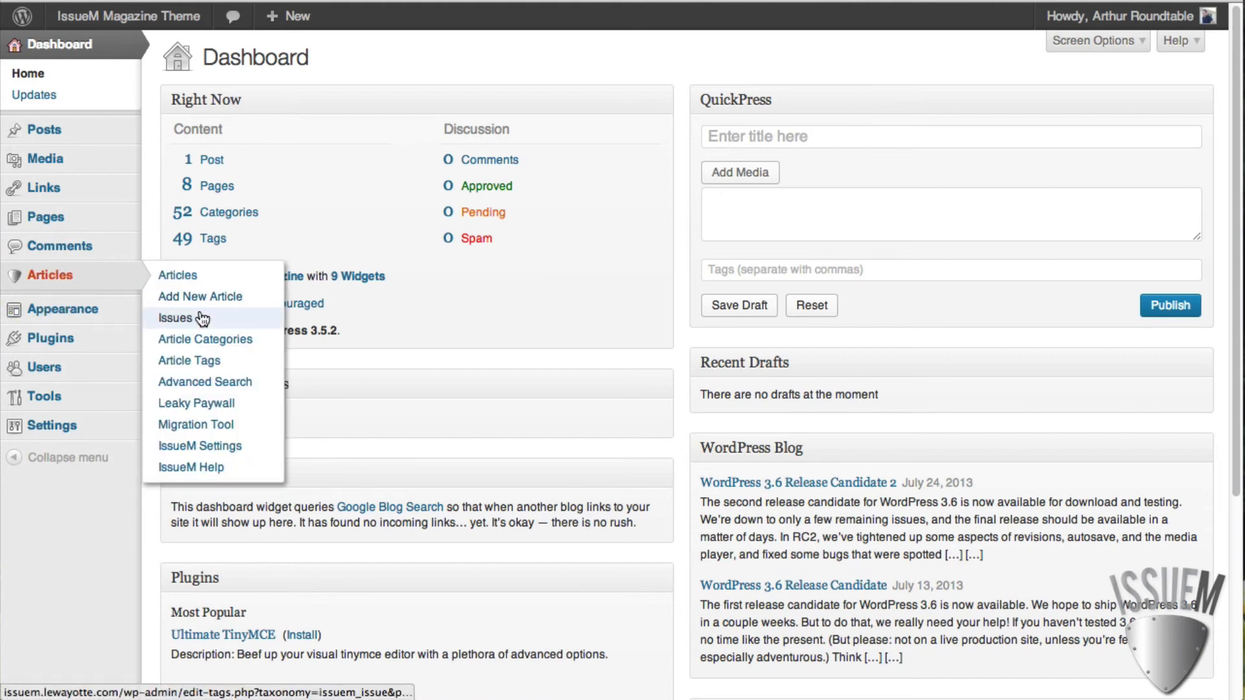
Edit Test issue, set its Issue Status to Live, and update it
left_click(175, 318)
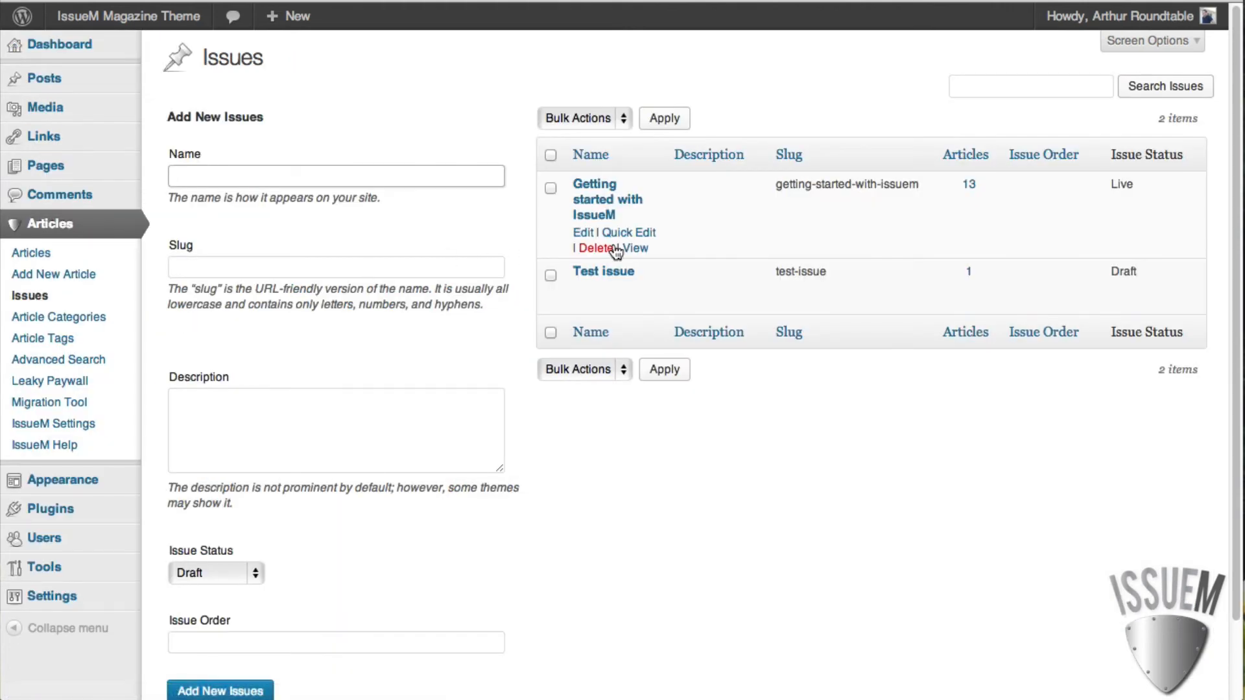
left_click(603, 272)
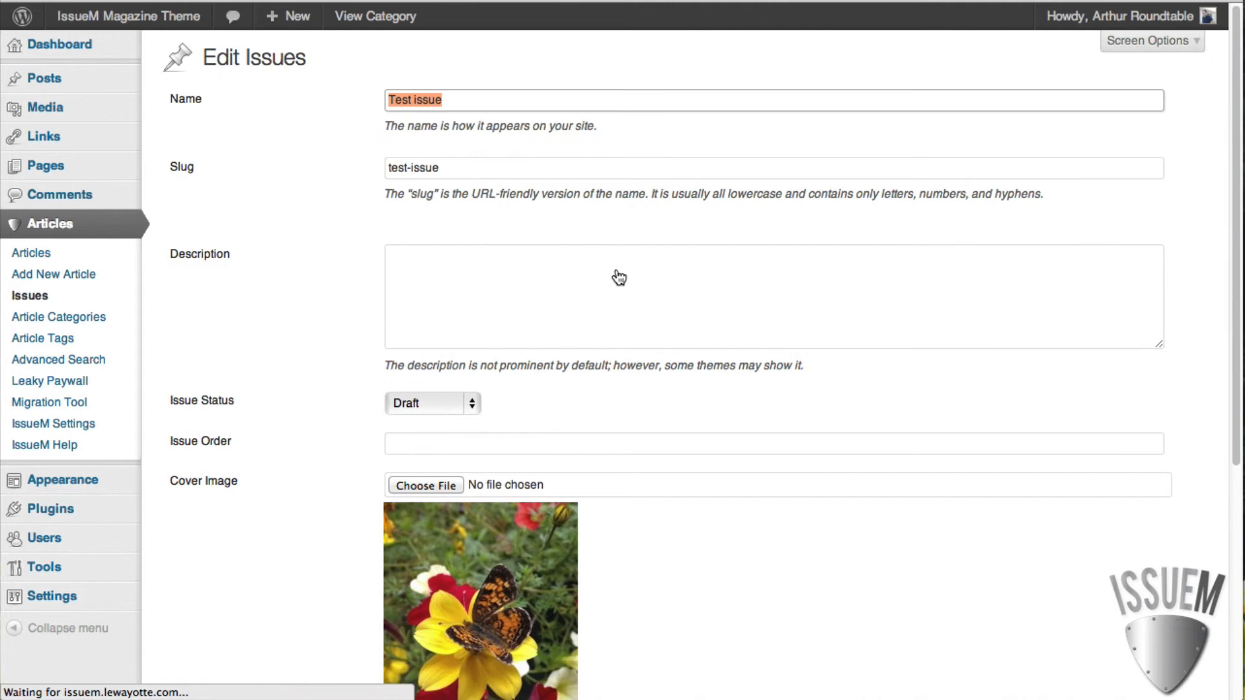
scroll(333, 477, "down", 5)
scroll(333, 478, "down", 3)
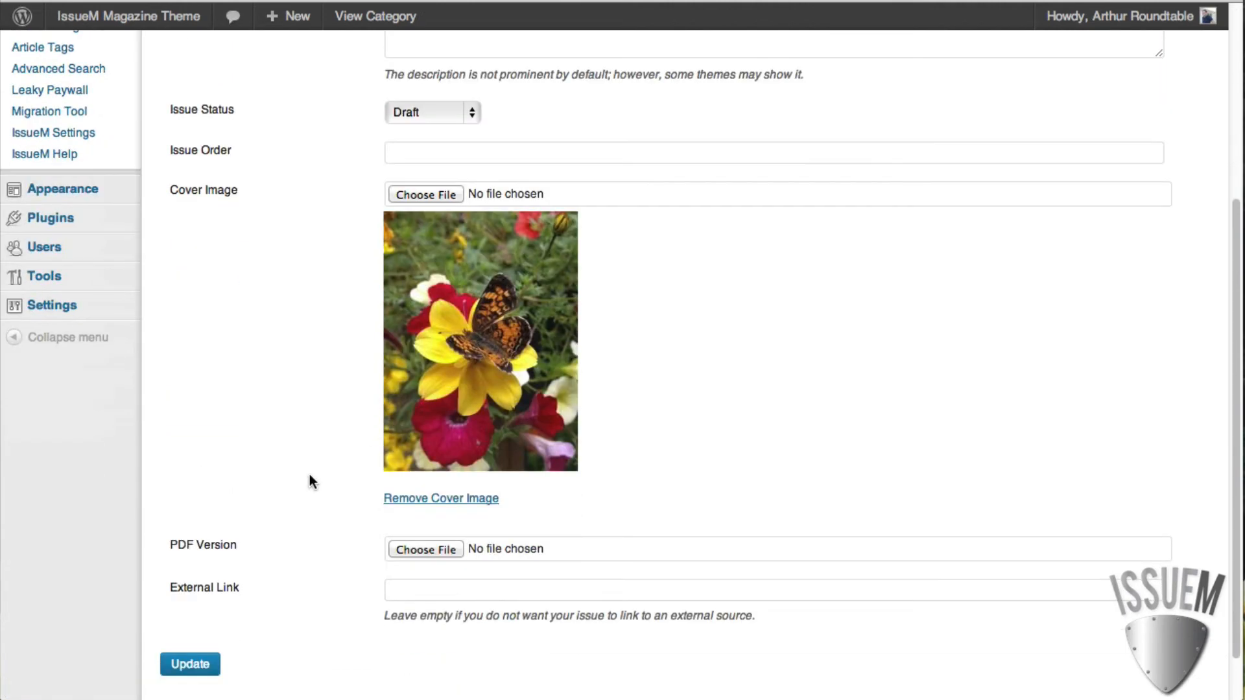
scroll(425, 575, "down", 2)
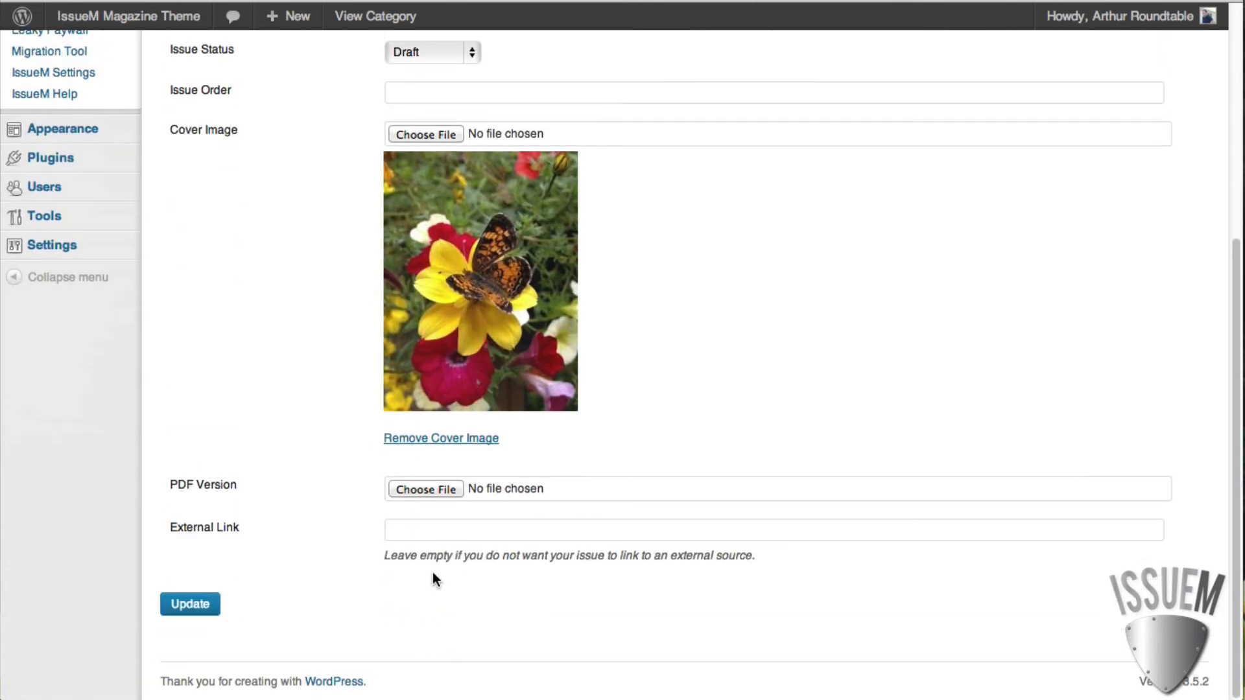
scroll(429, 571, "up", 5)
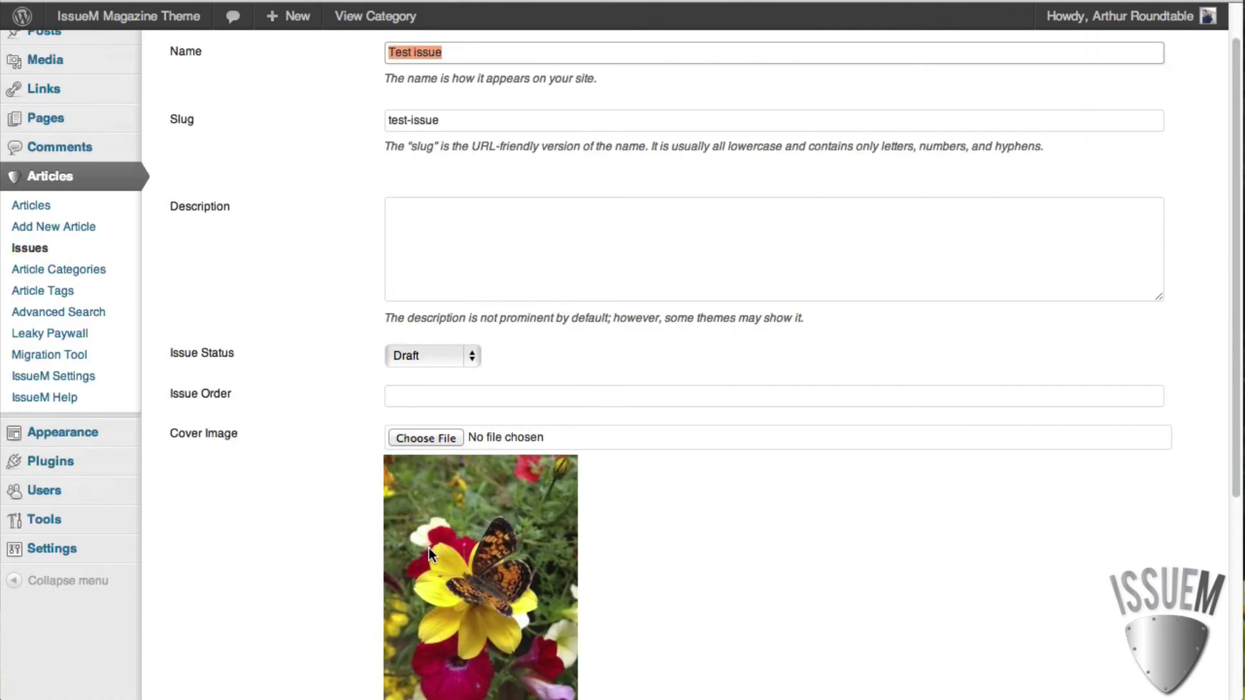
left_click(443, 356)
left_click(436, 368)
scroll(719, 514, "down", 3)
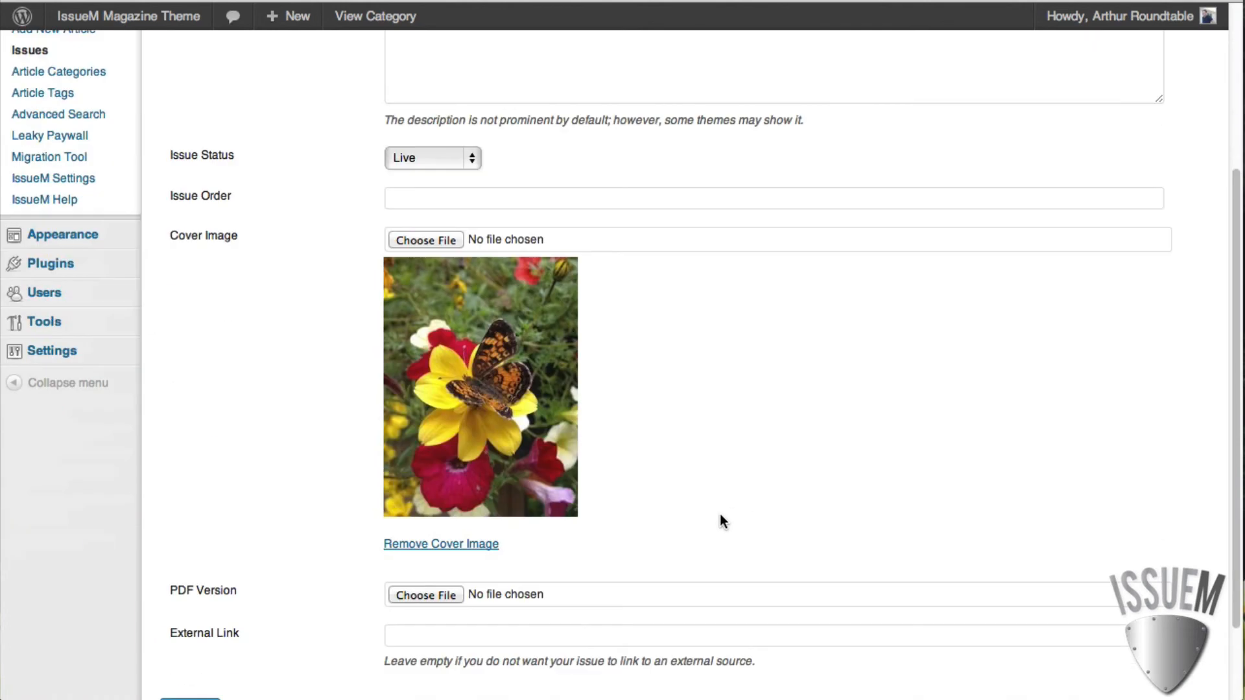
scroll(720, 514, "down", 2)
left_click(190, 605)
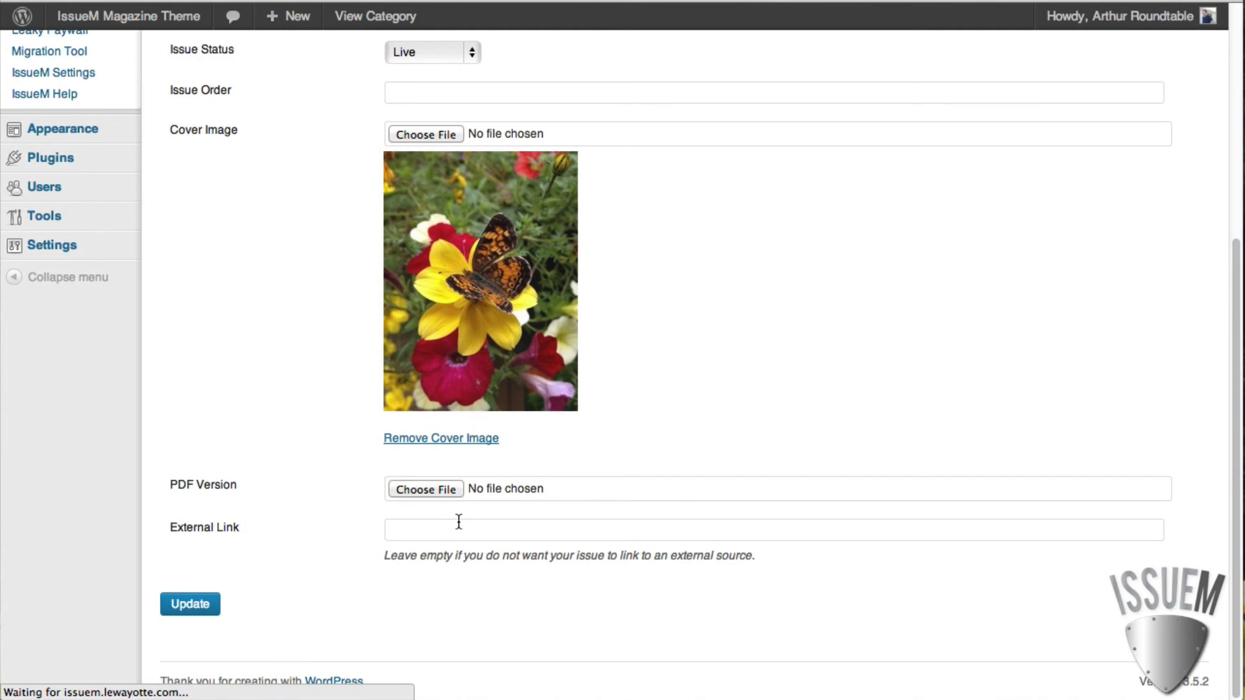
Visit the public site and view Past Issues listing Test issue beside Getting started with IssueM
mouse_move(128, 15)
left_click(176, 15)
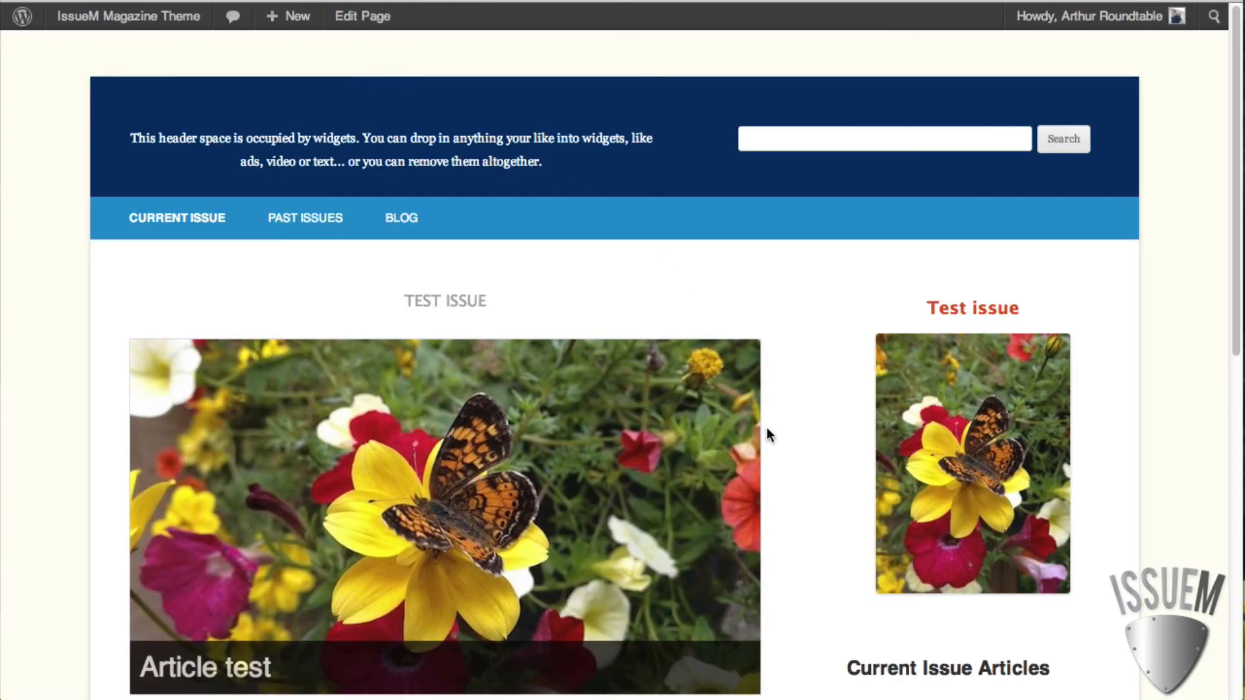
scroll(766, 435, "down", 2)
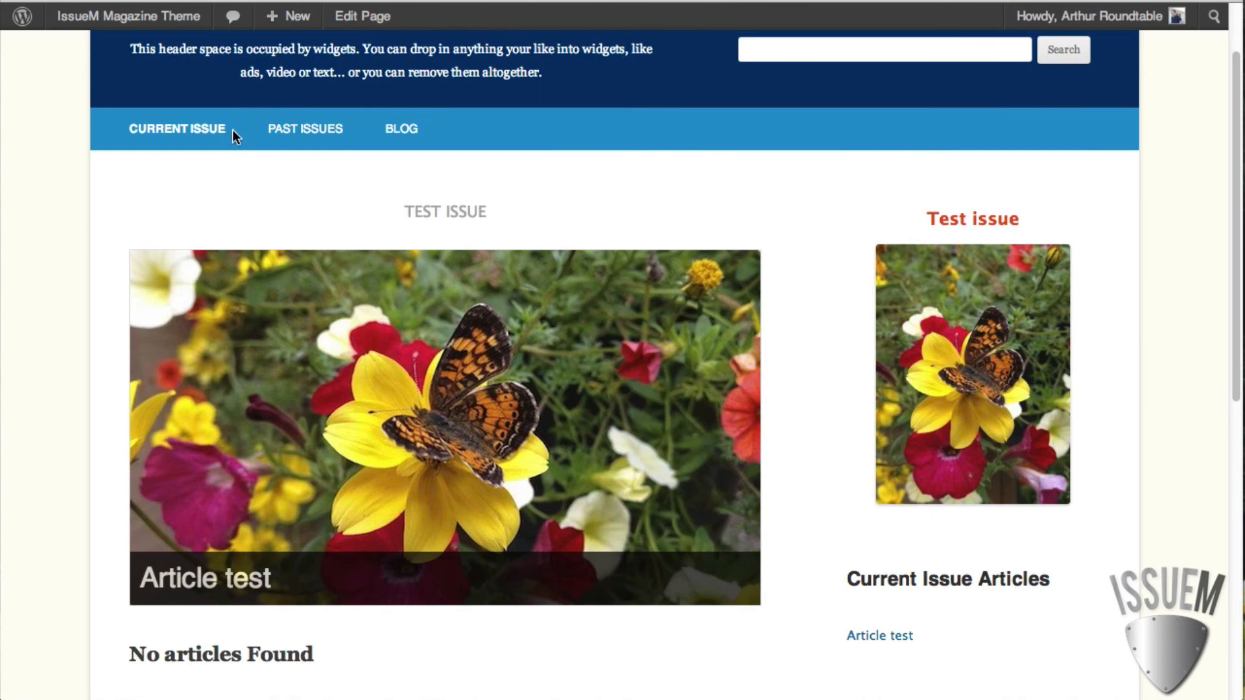
left_click(296, 134)
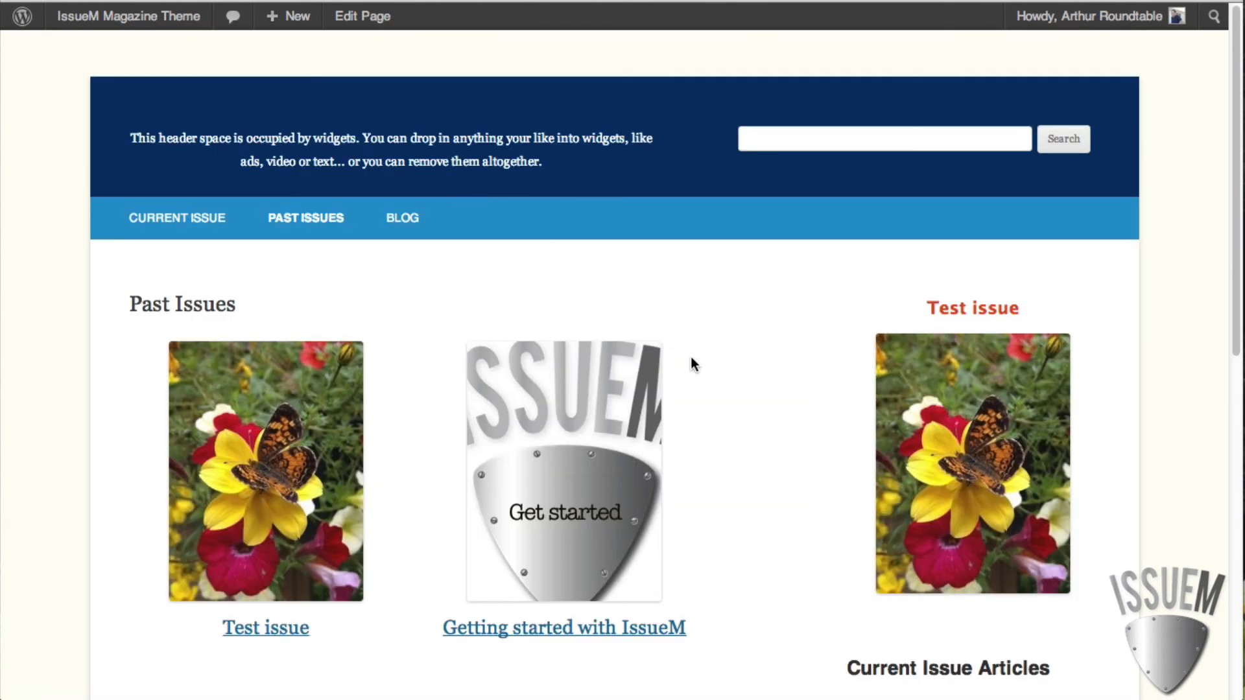
scroll(690, 357, "down", 3)
scroll(712, 390, "up", 3)
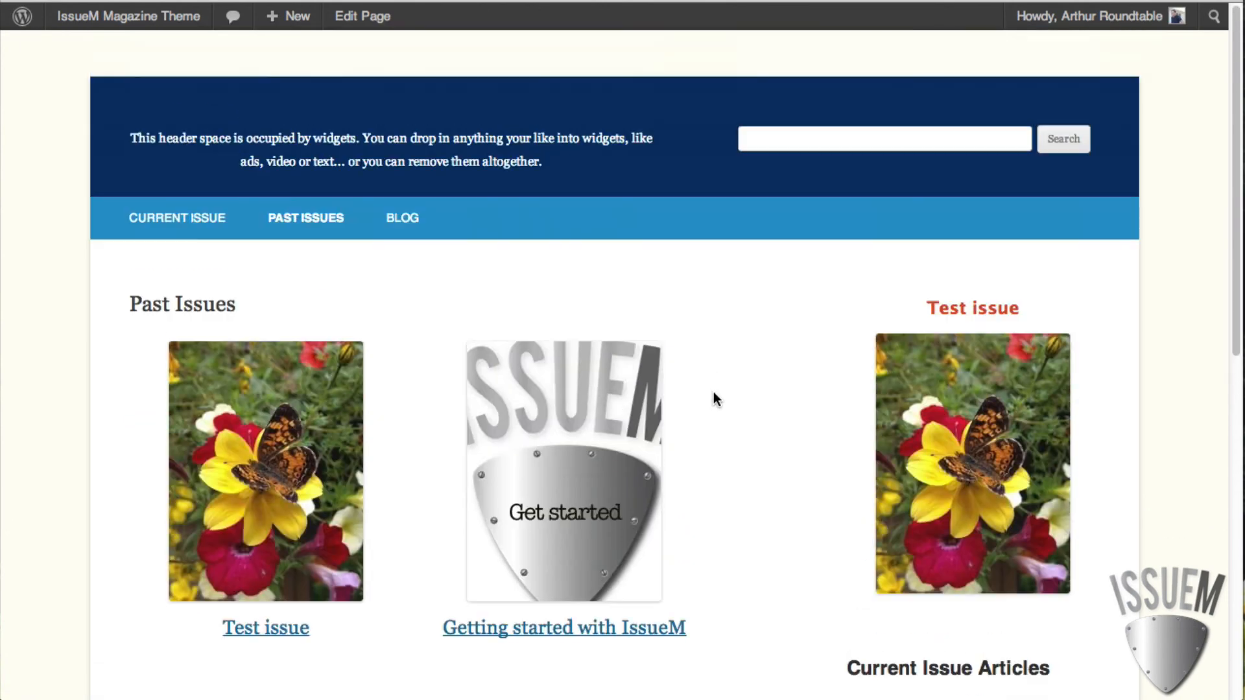